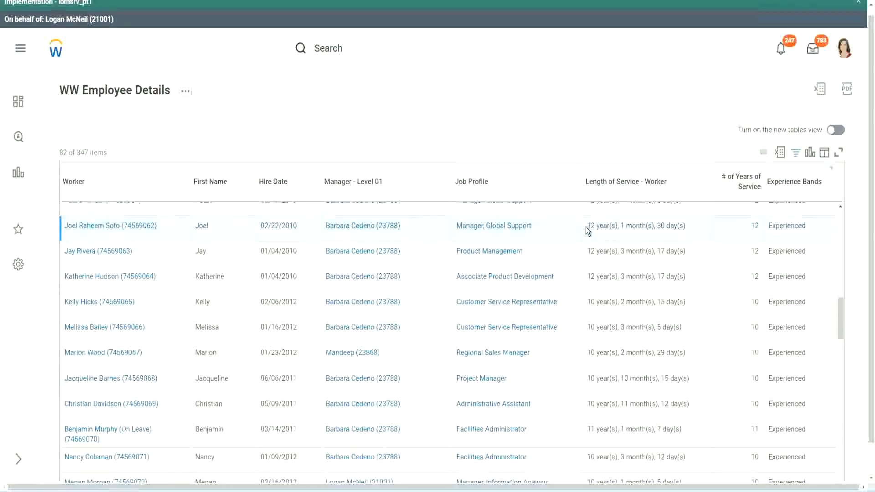
Step: Compare the Length of Service - Worker values with # of Years of Service and Experience Bands across the employee rows
left_click_drag(586, 226, 620, 225)
double_click(663, 225)
left_click(733, 235)
double_click(734, 237)
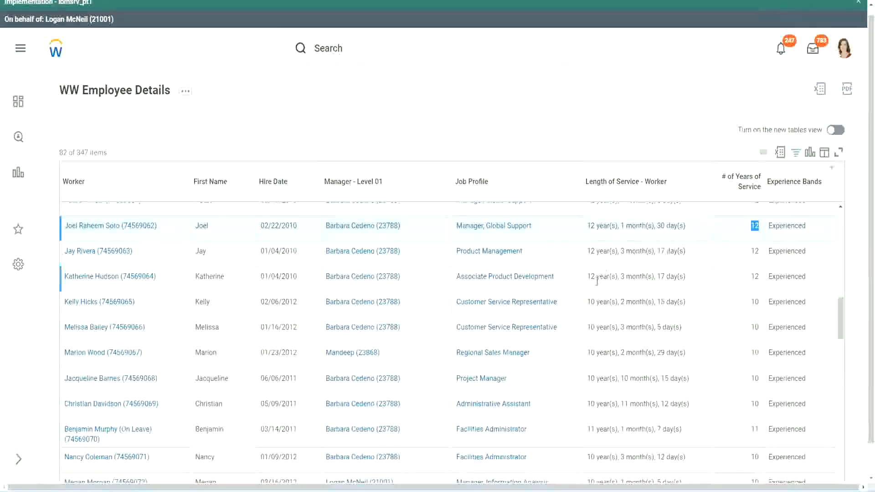
left_click(601, 404)
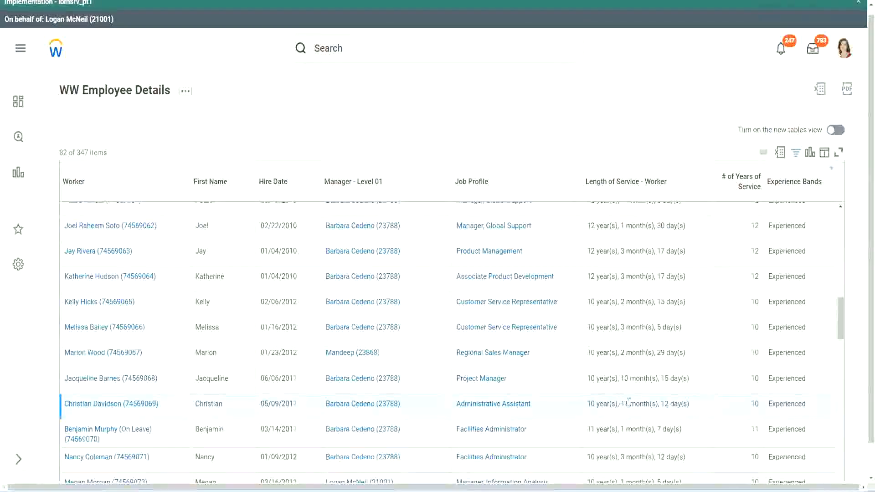
left_click_drag(629, 403, 669, 404)
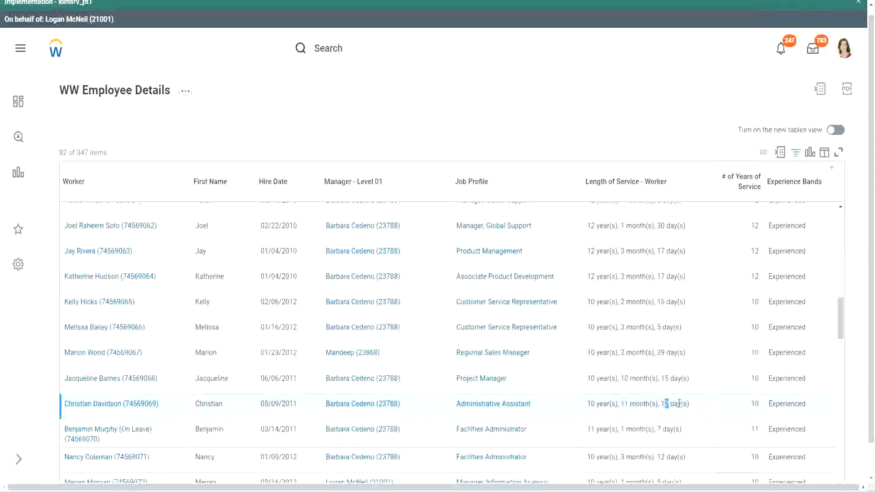
left_click(679, 404)
double_click(755, 404)
left_click(754, 286)
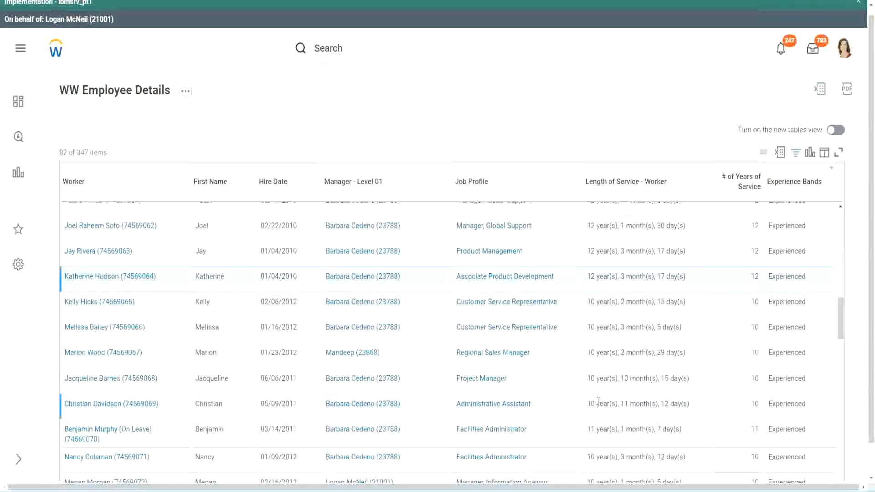
left_click_drag(598, 402, 587, 403)
left_click(661, 402)
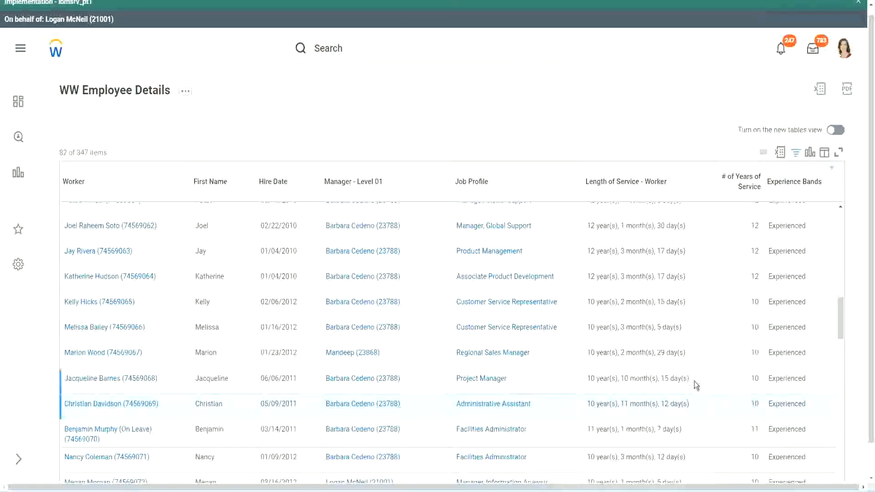
double_click(756, 226)
left_click_drag(588, 227, 697, 222)
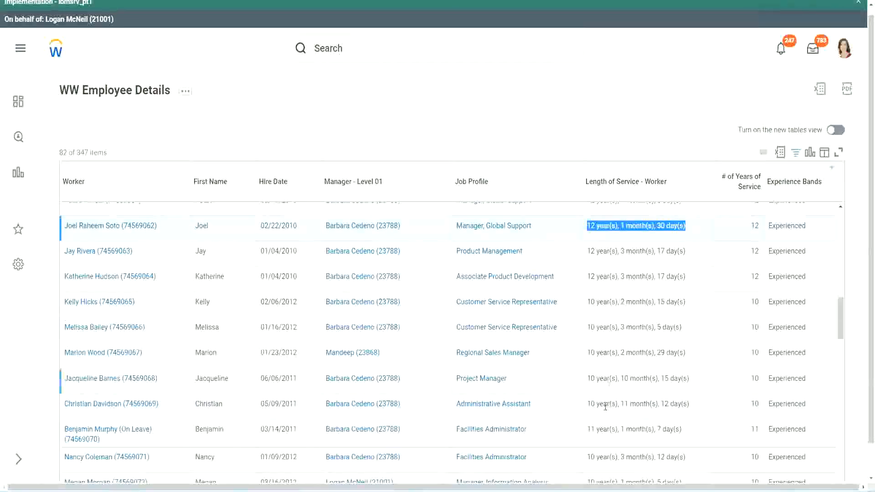
left_click(679, 403)
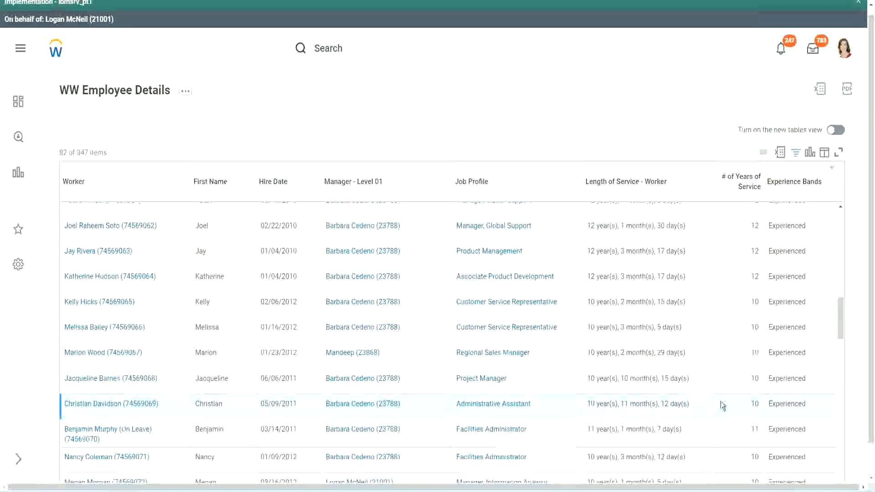
double_click(754, 403)
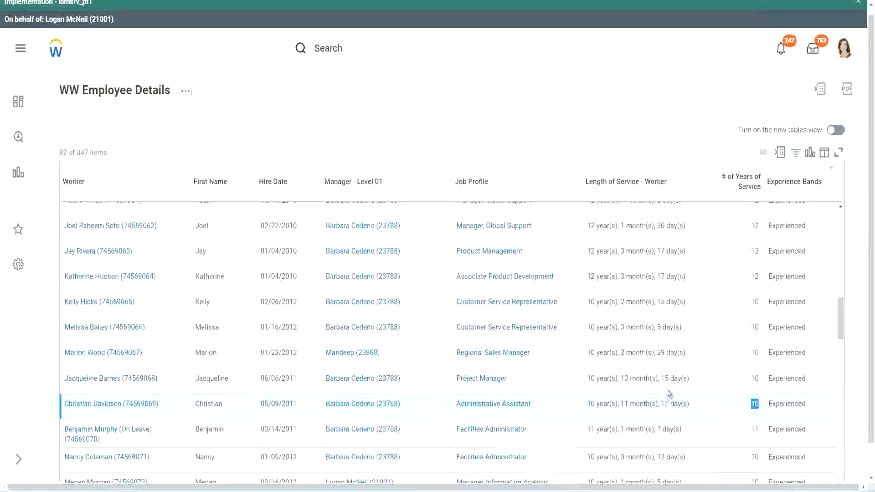
left_click(723, 407)
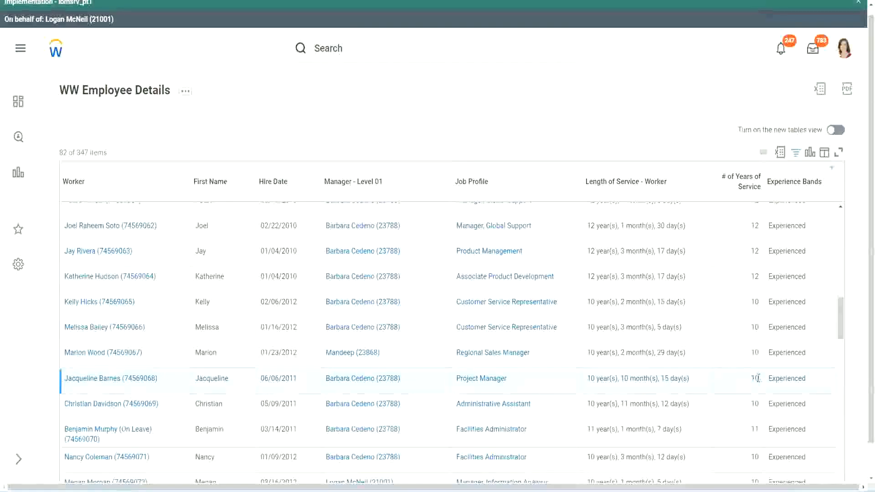
mouse_move(751, 378)
left_mouse_down()
mouse_move(759, 378)
mouse_move(750, 378)
left_mouse_up()
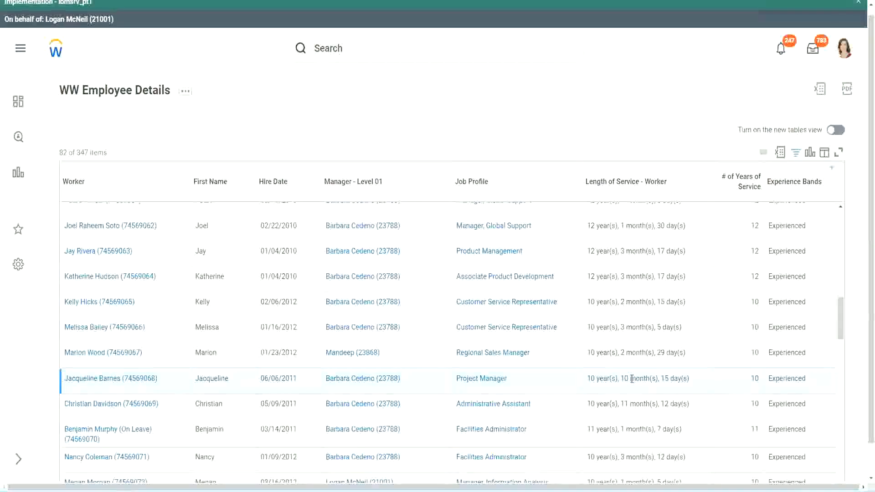
left_click_drag(622, 379, 632, 379)
left_click(653, 379)
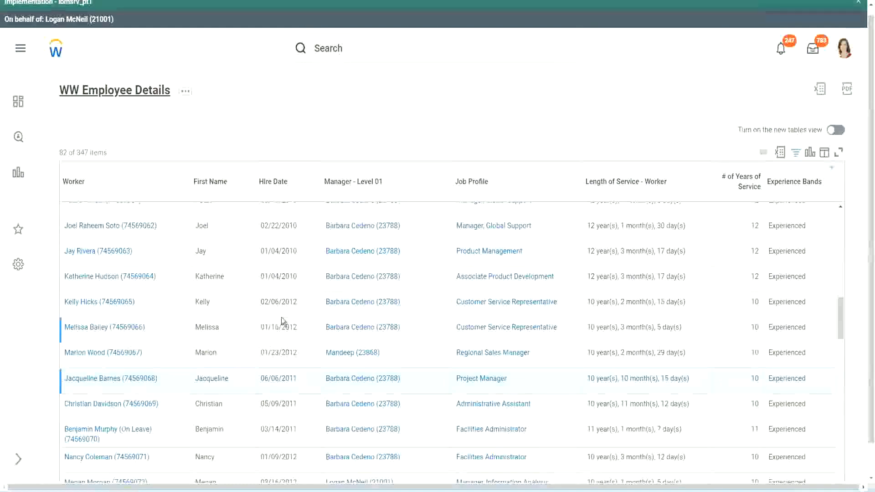
Step: Open the CF-WW-Eval Exp-Derive Experience Bands from Years of Service field in a new browser tab and review its conditions and return values
scroll(282, 316, "down", 5)
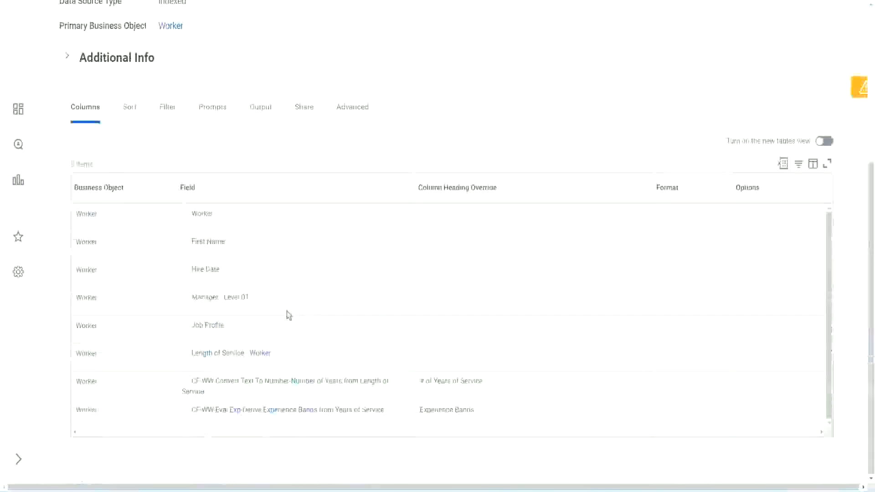
right_click(238, 415)
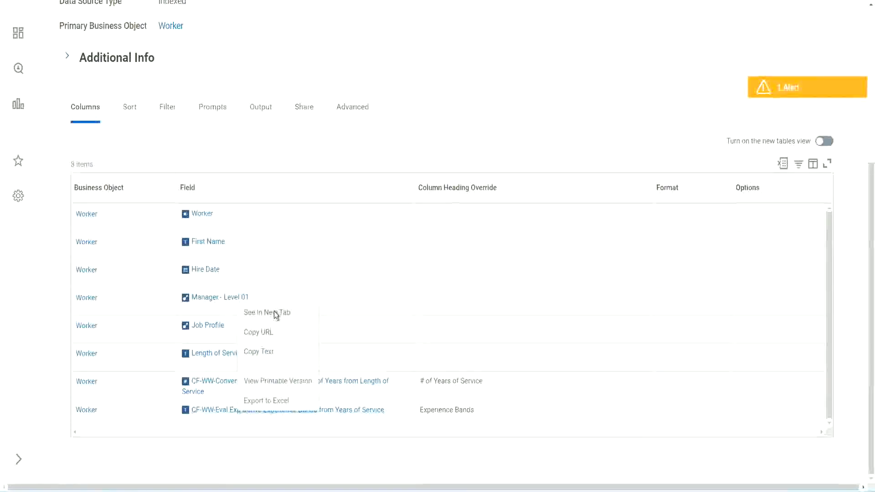
left_click(274, 311)
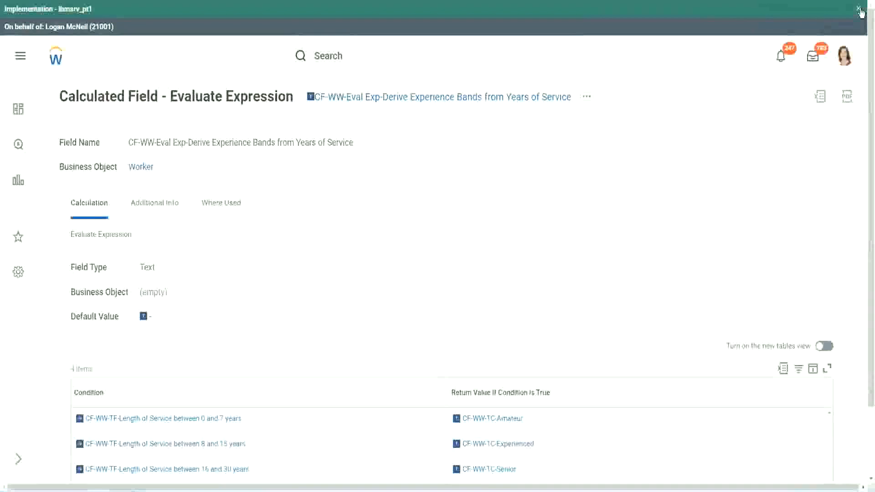
left_click(860, 9)
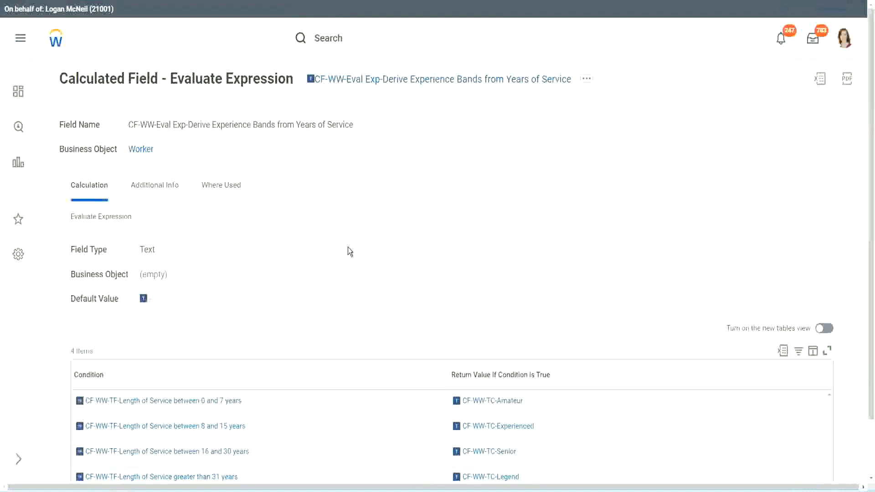
scroll(365, 244, "down", 1)
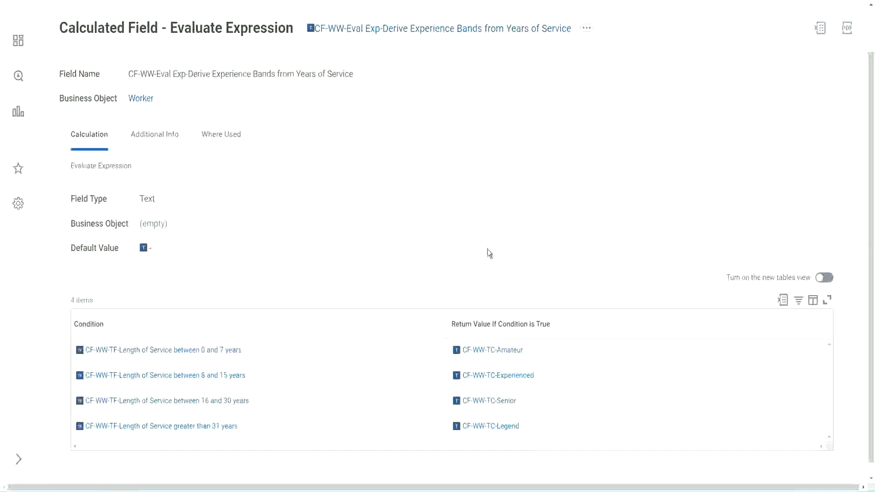
left_click(396, 322)
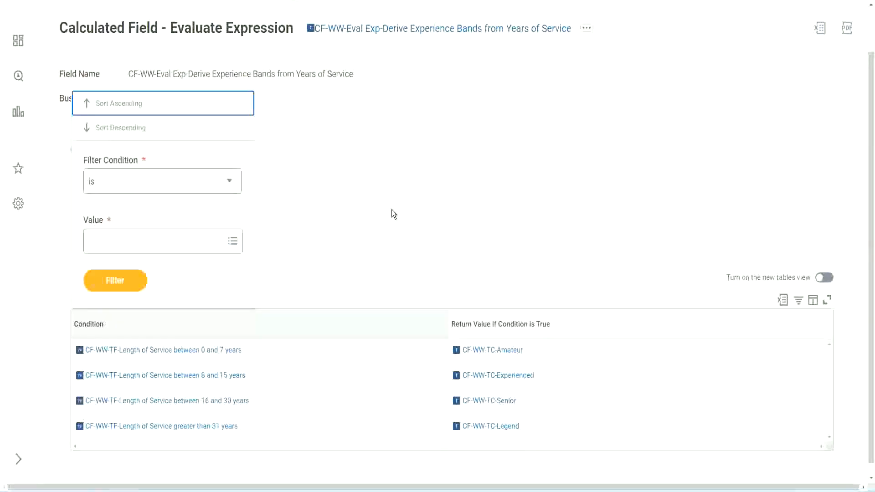
left_click(391, 209)
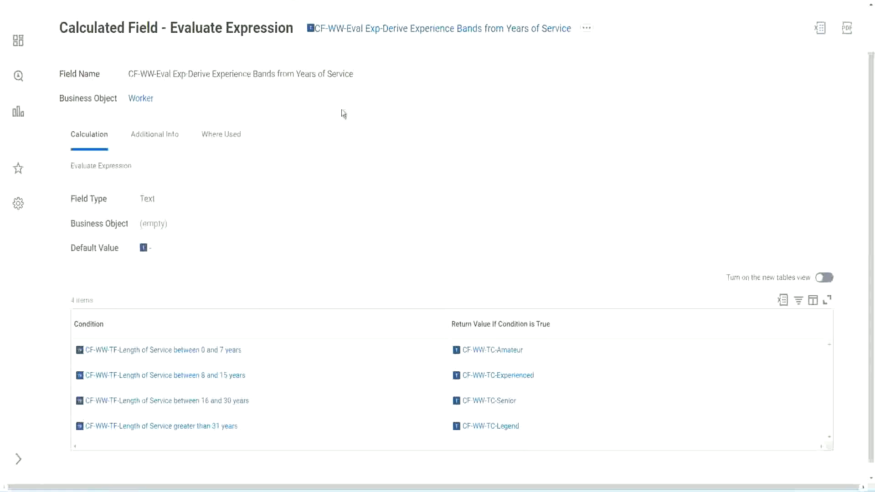
Step: Copy the name of the existing Evaluate Expression calculated field as text
right_click(385, 33)
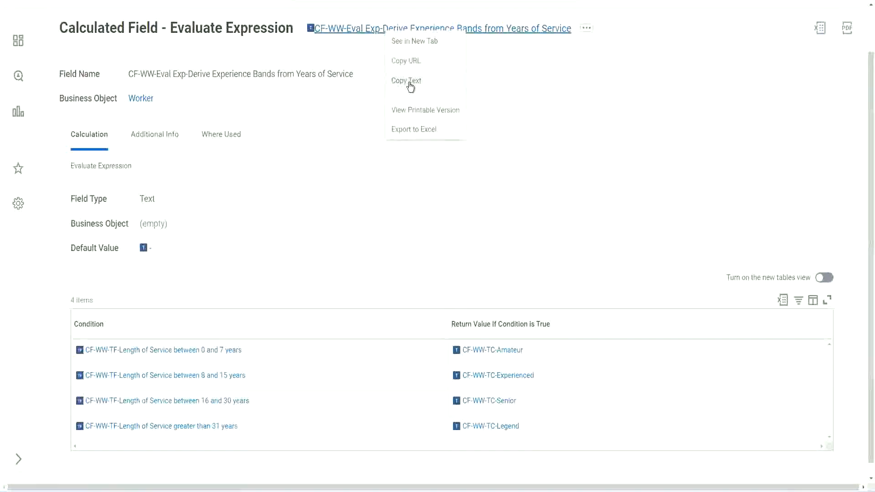
left_click(411, 86)
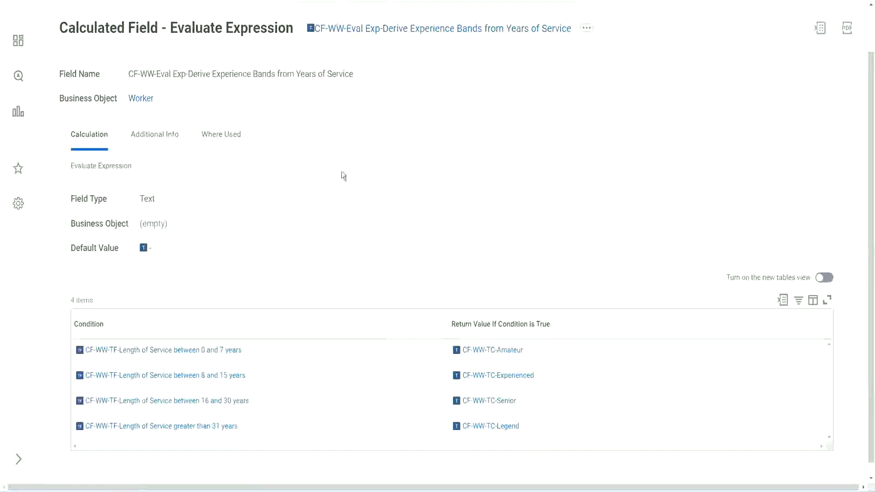
scroll(340, 182, "up", 2)
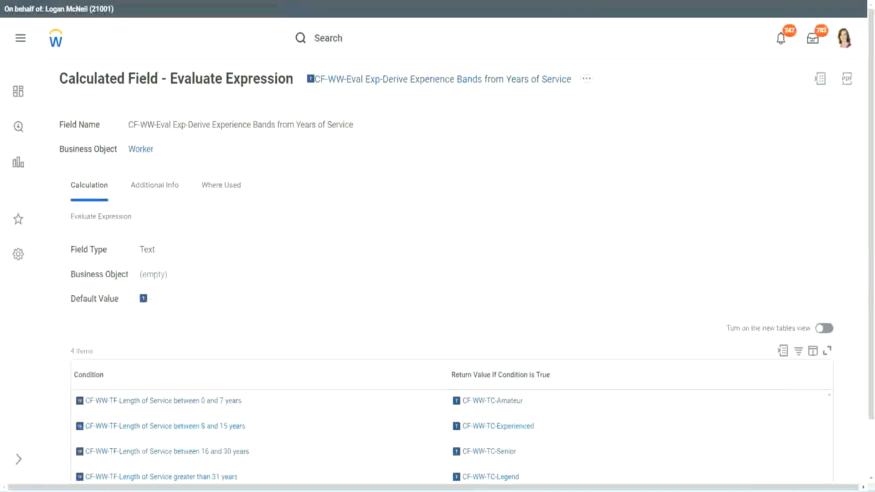
Step: Return to the WW Employee Details report definition, search for "create cal field" and start the Create Calculated Field task
key("ctrl+shift+Tab")
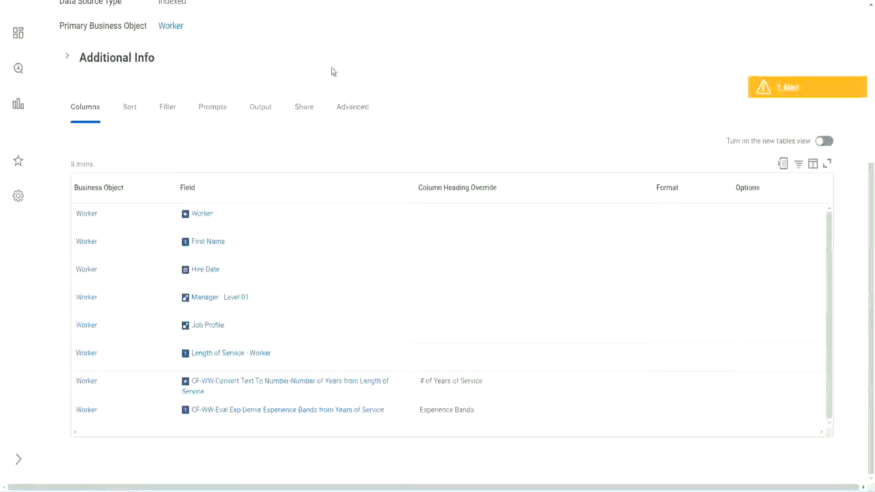
scroll(332, 67, "up", 5)
left_click(355, 56)
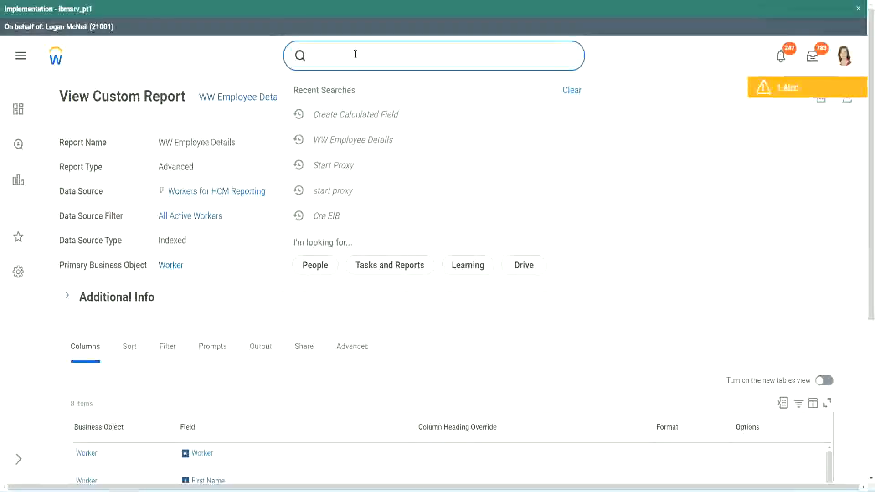
type("create cal field")
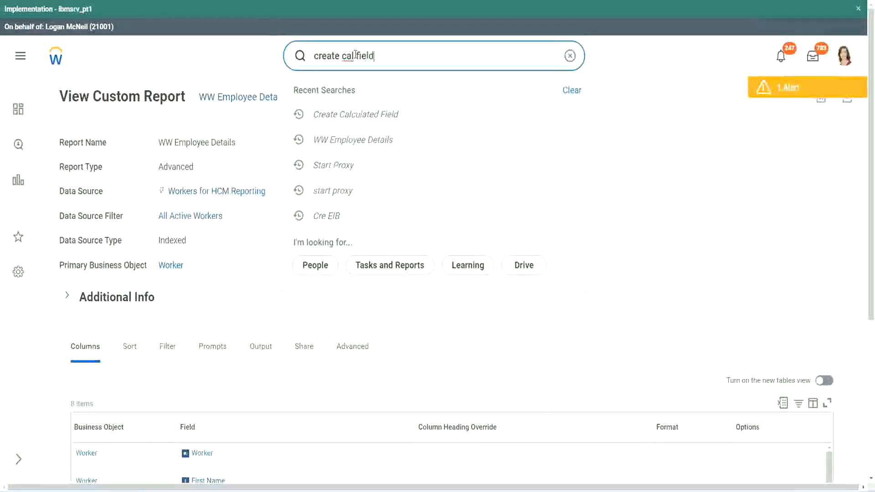
left_click(365, 94)
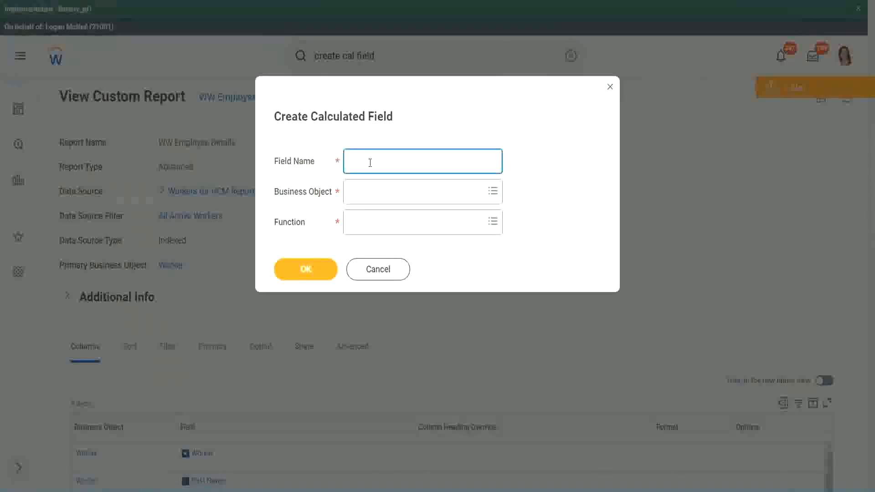
Step: Paste the copied name as the new calculated field's name and insert "Bands" after "Eval Exp"
key("ctrl+v")
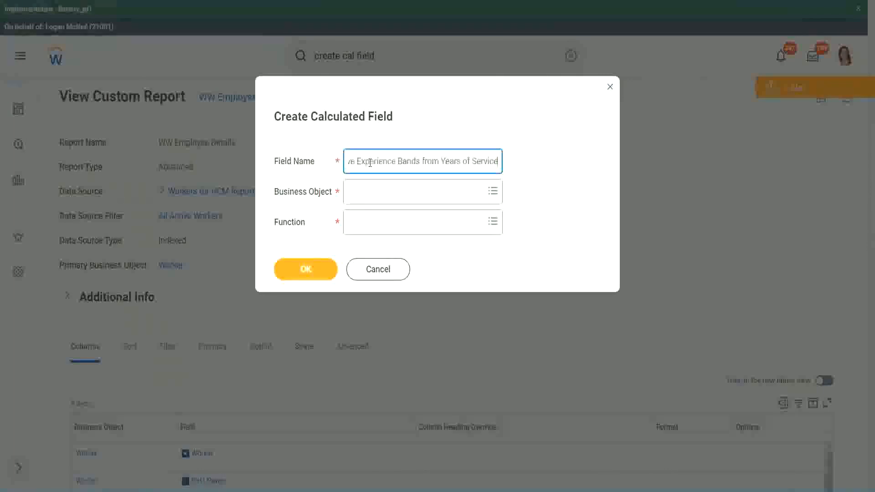
left_click_drag(387, 160, 322, 148)
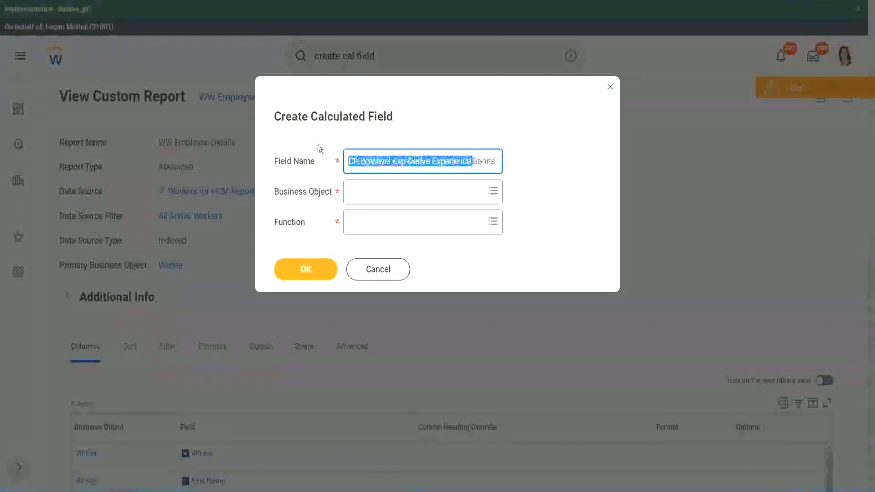
left_click(390, 160)
left_click_drag(394, 162, 405, 160)
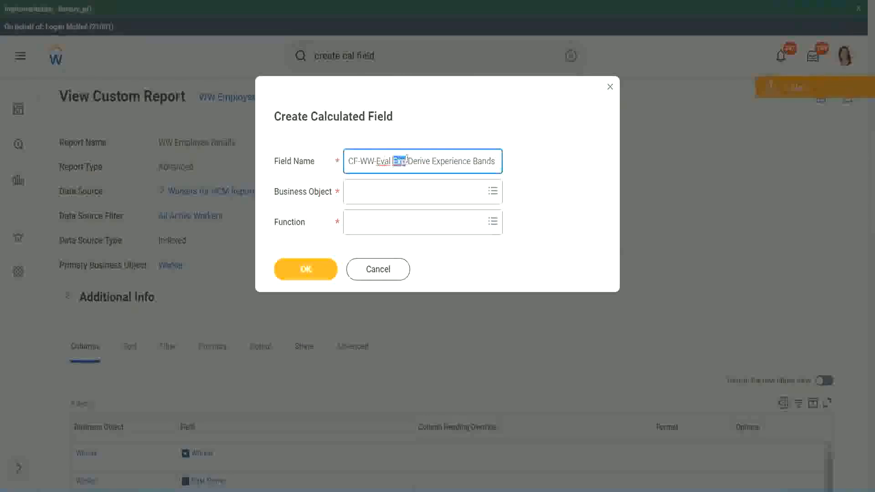
left_click(405, 161)
type("bands")
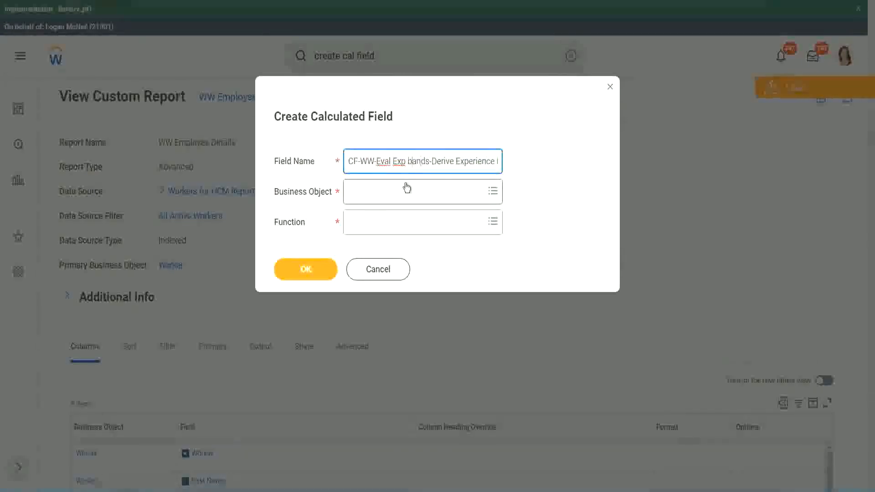
key("ctrl+Left")
key("shift+Right")
type("B")
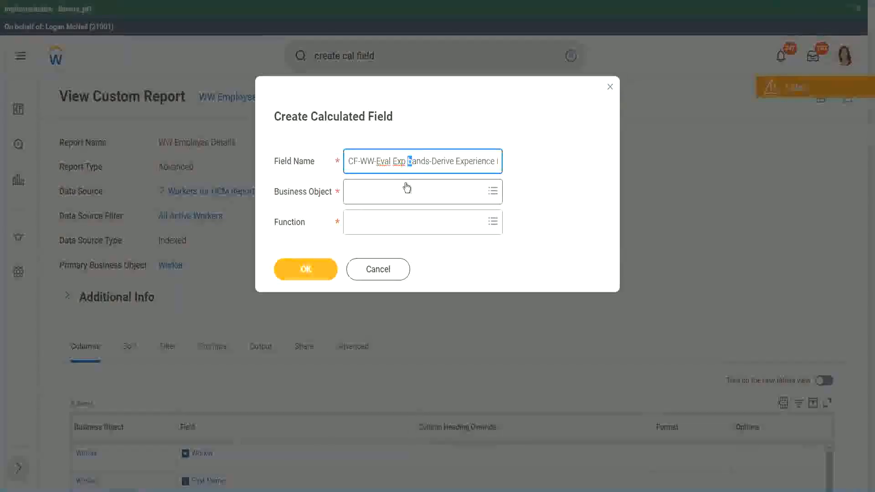
key("Right")
key("Right")
key("Right")
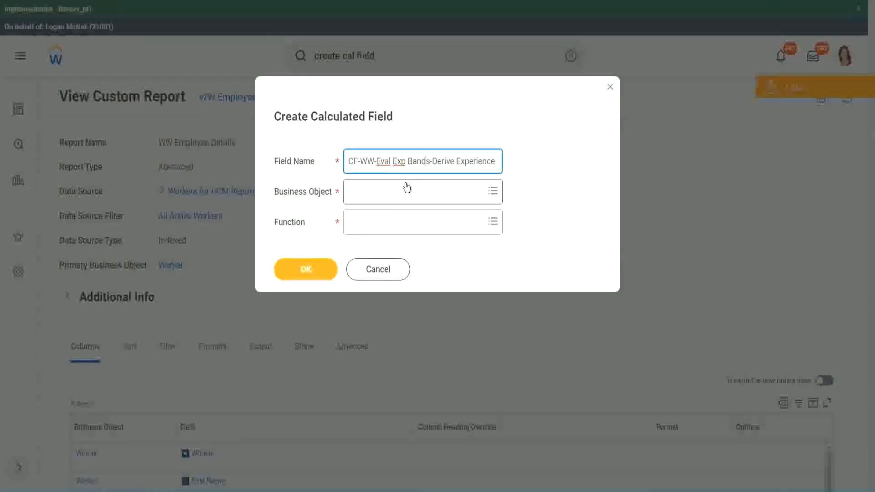
Step: Replace "Derive" with "Determine" in the field name so it reads CF-WW-Eval Exp Bands-Determine Experience Bands from Years of Service
key("Right")
key("End")
type("Bands from Years of")
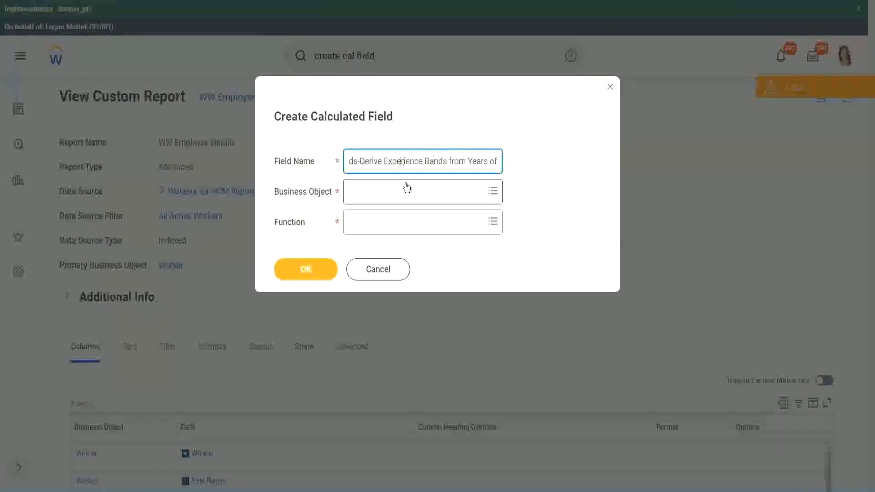
key("Left")
key("Left")
key("Left")
key("shift+Left")
key("shift+Left")
key("shift+Left")
key("shift+Left")
key("shift+Left")
key("shift+Left")
type("Determine")
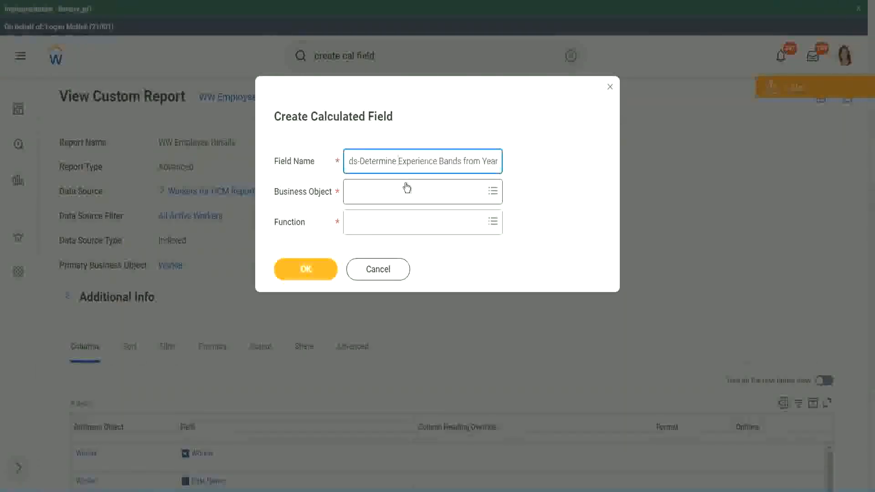
key("Right")
key("Right")
key("Right")
key("Right")
key("Right")
key("Right")
key("Right")
key("Right")
key("Right")
key("Right")
key("Right")
key("Right")
key("Right")
key("Right")
key("Right")
key("Right")
key("Right")
key("Right")
key("Right")
key("Right")
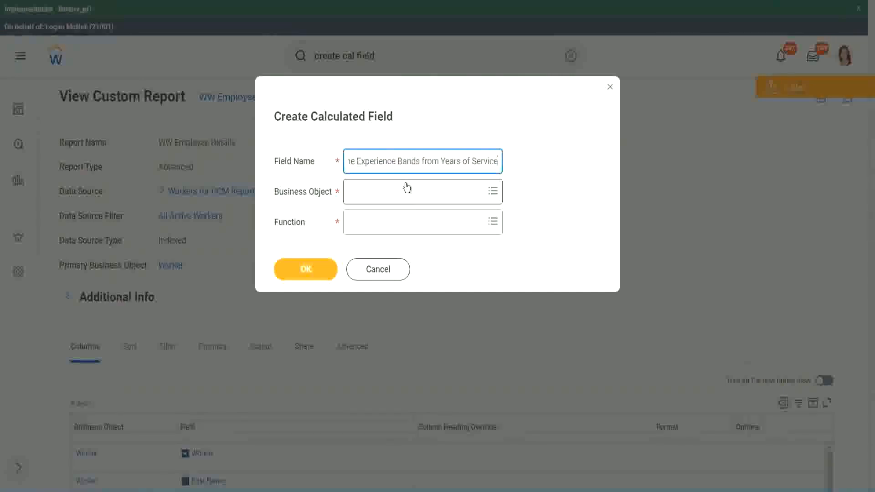
Step: Search the business objects for "worker" and set the calculated field's business object to Worker
left_click(388, 192)
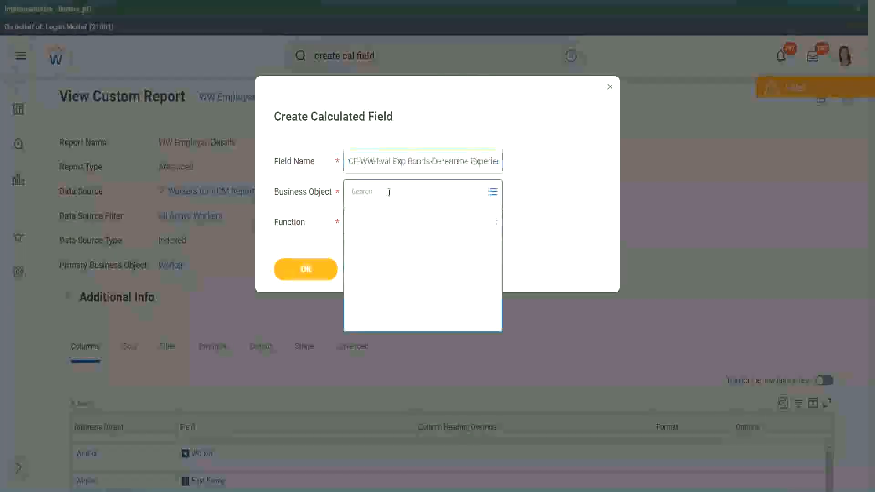
type("worker")
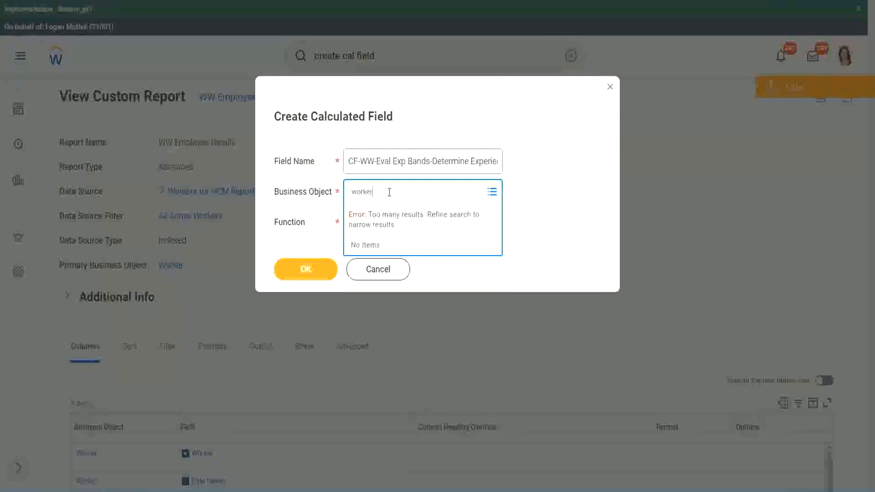
key("Return")
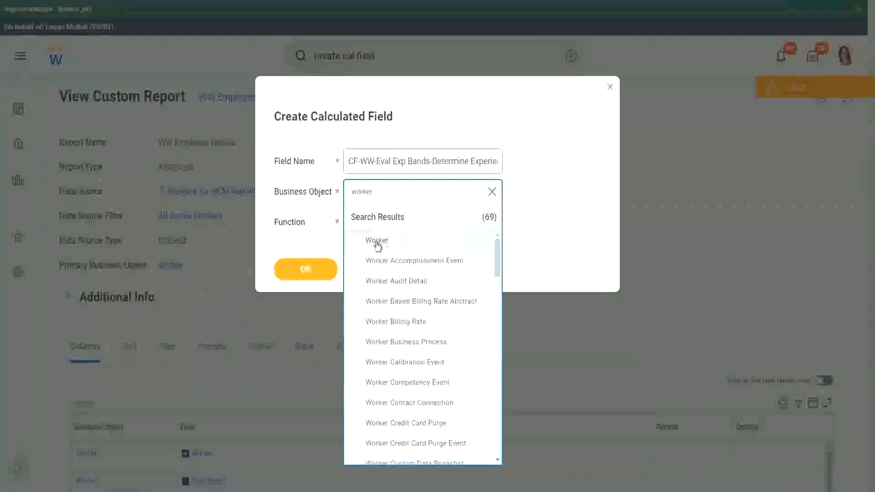
left_click(377, 240)
Step: Search the functions for "eval exp" and choose Evaluate Expression Band for the calculated field
left_click(371, 221)
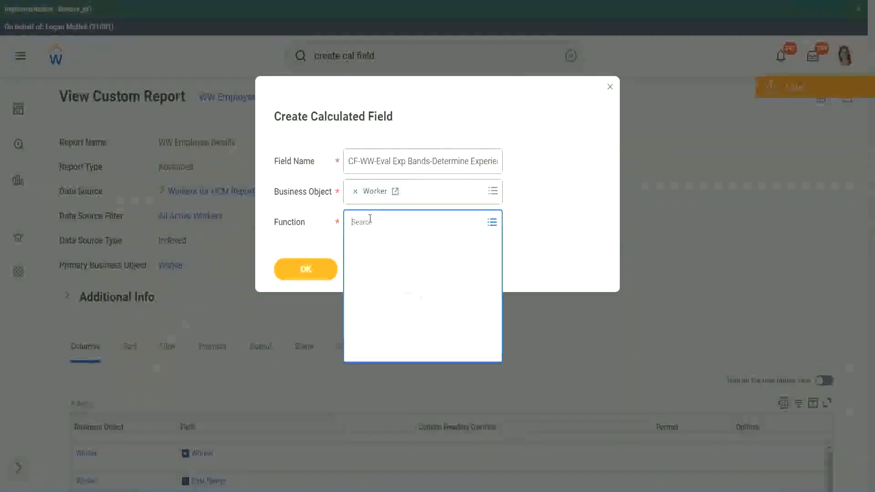
type("eval ex")
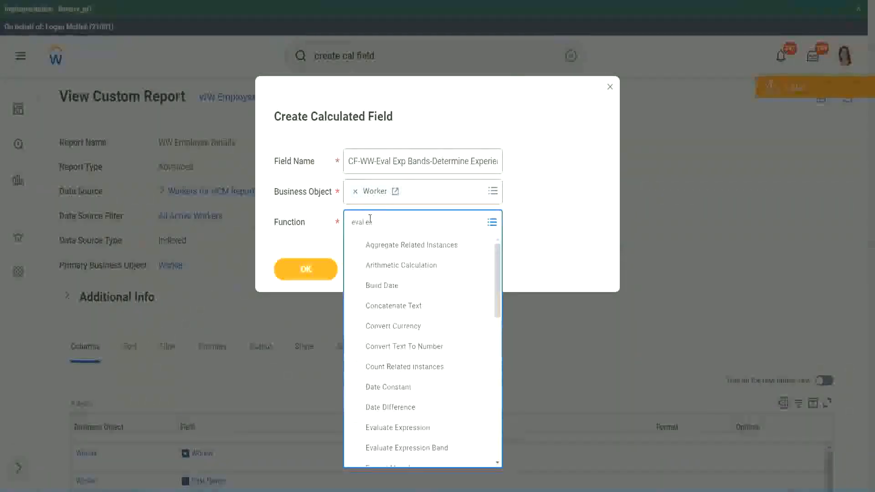
type("p")
key("Return")
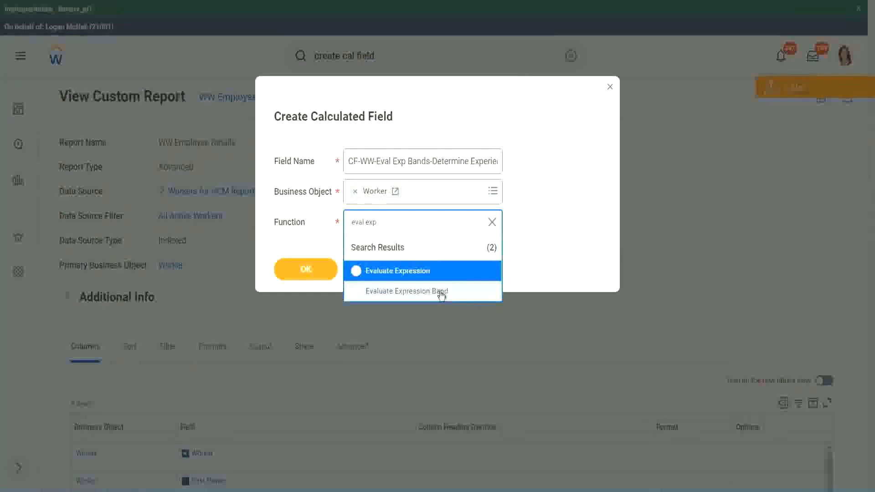
left_click(440, 292)
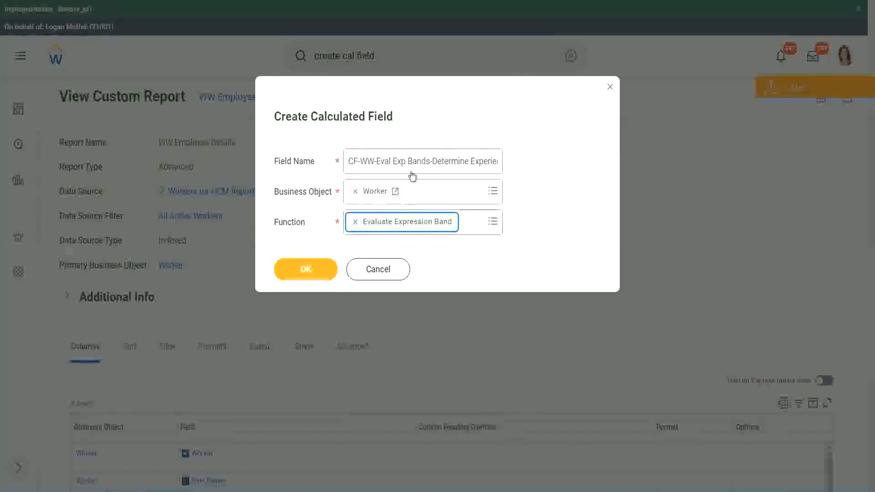
Step: Change "Eval Exp Bands" to "Eval Exp Band" in the field name and proceed to the calculation setup
left_click(429, 162)
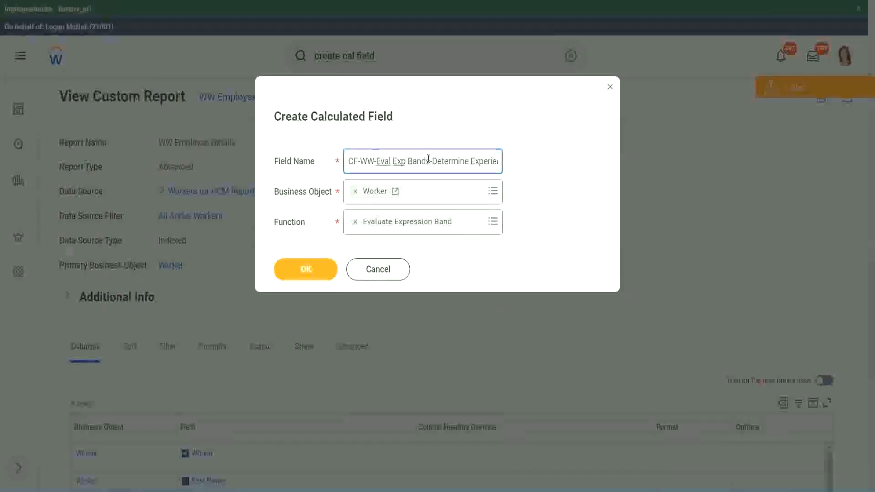
key("BackSpace")
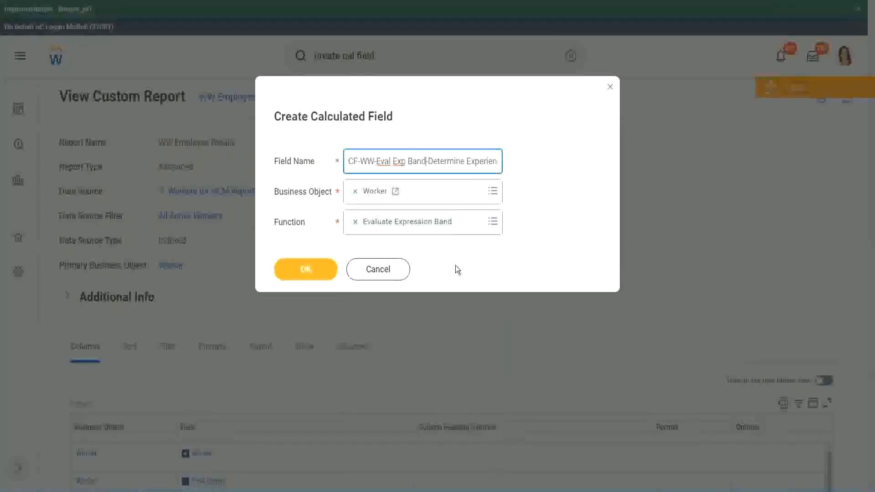
left_click(303, 270)
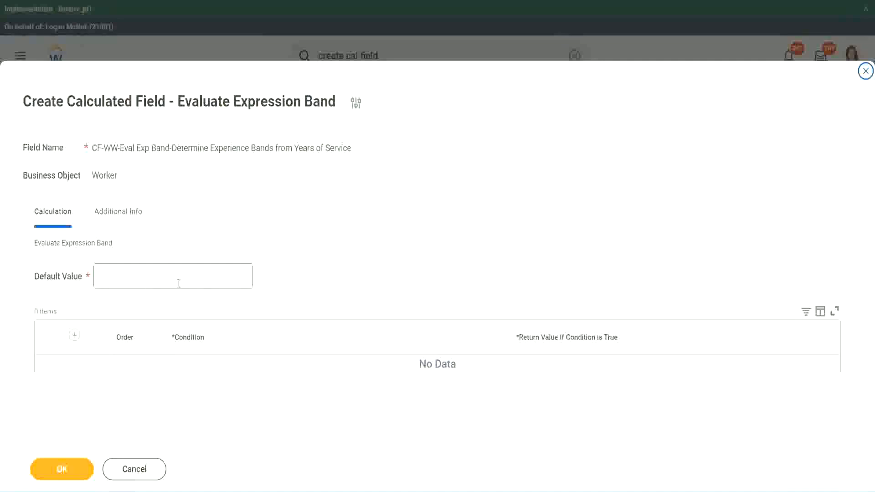
Step: Set the default value to "-" and add the first condition row
left_click(126, 281)
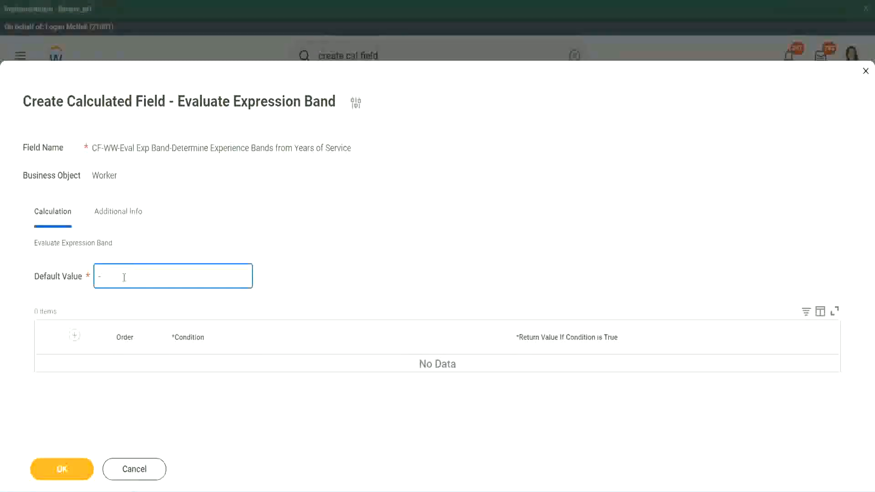
left_click(75, 335)
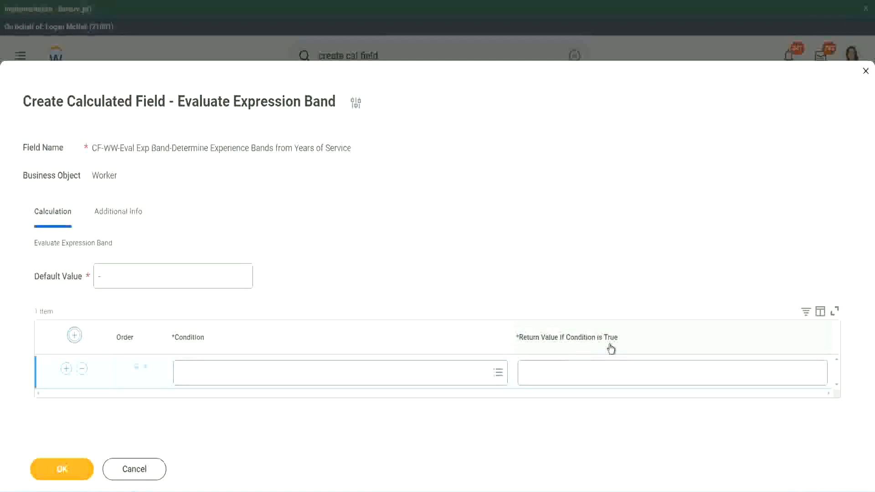
left_click(570, 372)
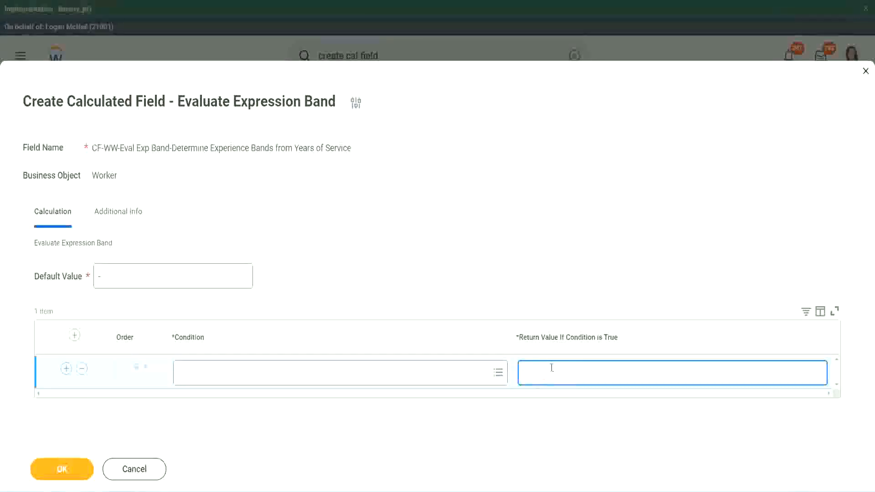
type("adkgdjaidjaijdi")
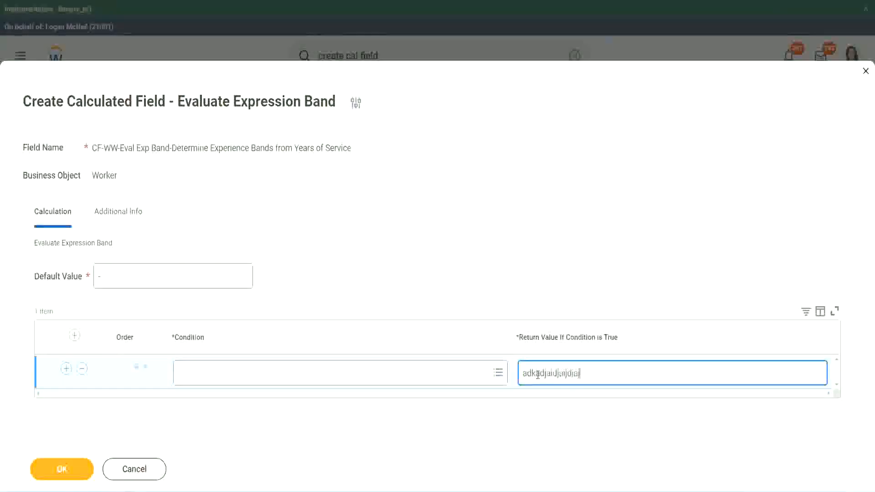
key("BackSpace")
key("BackSpace")
key("BackSpace")
key("BackSpace")
key("BackSpace")
key("BackSpace")
key("BackSpace")
key("BackSpace")
key("BackSpace")
key("BackSpace")
key("BackSpace")
key("BackSpace")
key("BackSpace")
key("BackSpace")
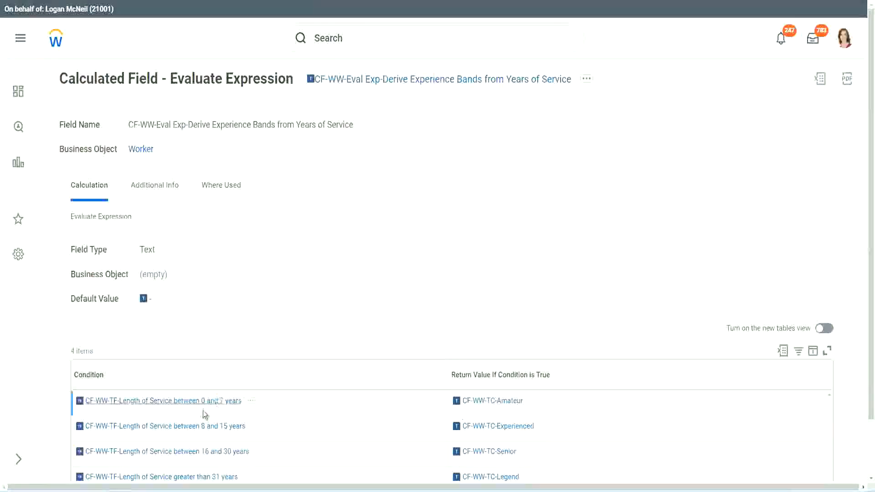
Step: Copy CF-WW-TF-Length of Service between 0 and 7 years from the existing field into the first row's condition, with return value Amateur
right_click(201, 406)
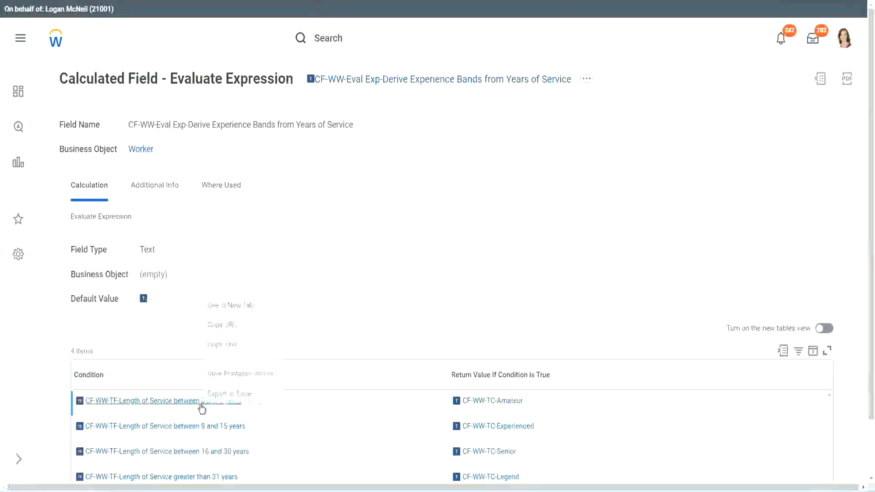
left_click(238, 344)
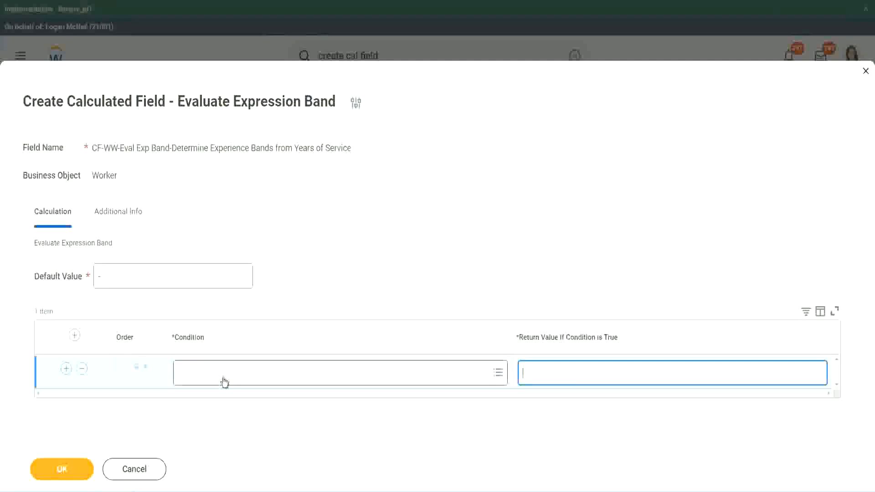
left_click(222, 377)
key("ctrl+v")
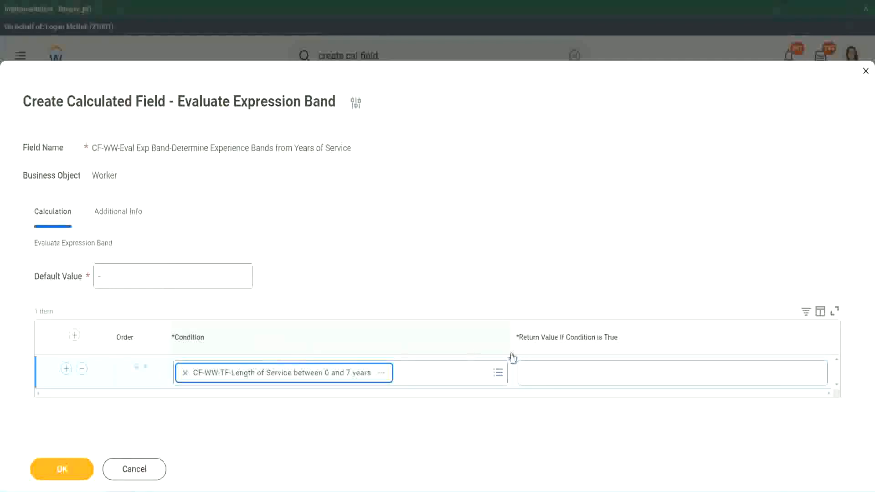
left_click(554, 364)
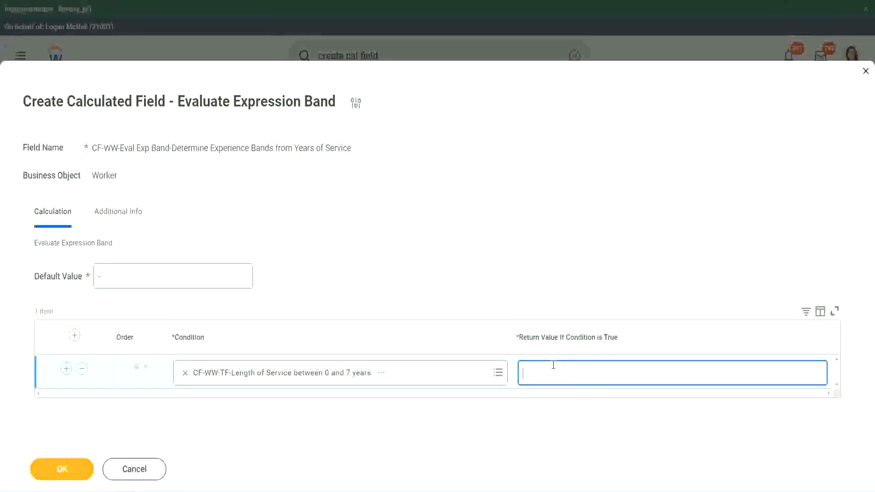
type("Amateur")
Step: Add three more empty condition rows below the Amateur row
left_click(66, 369)
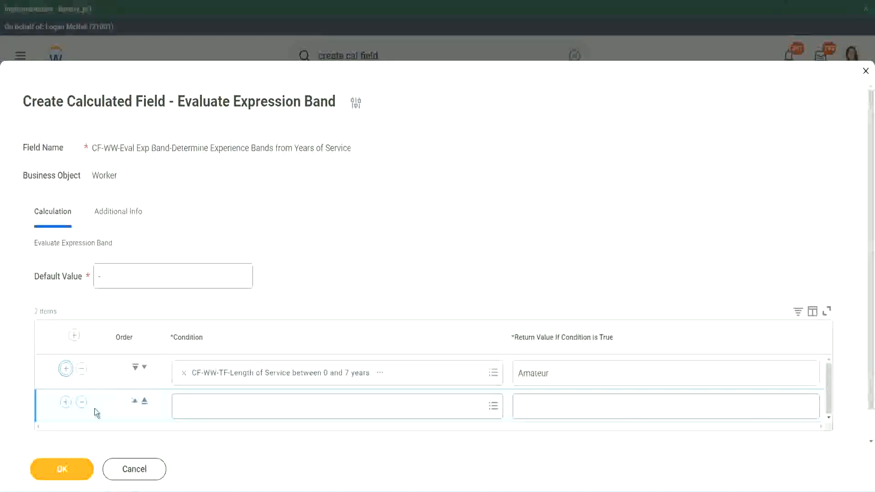
left_click(65, 401)
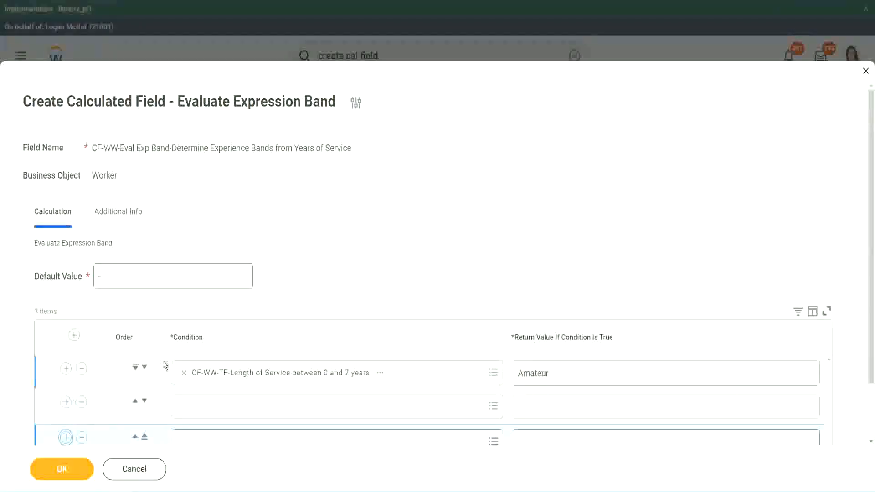
scroll(163, 361, "down", 2)
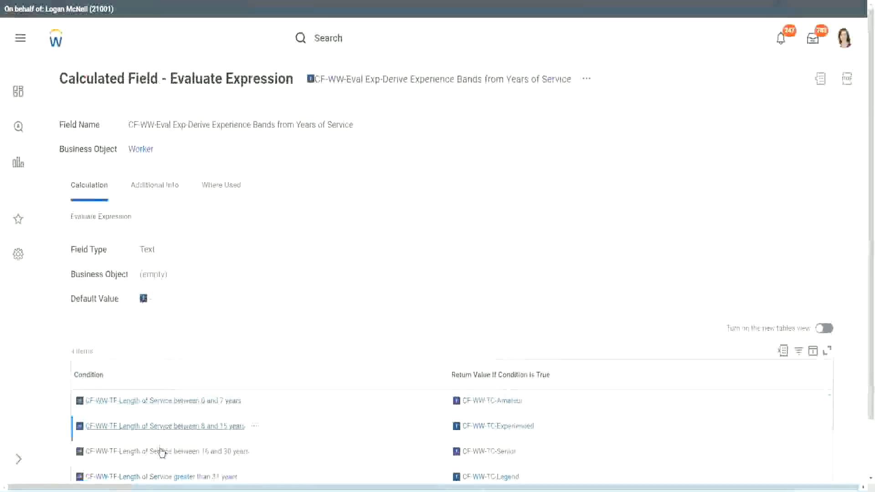
Step: Copy CF-WW-TF-Length of Service between 16 and 30 years from the existing field into the second row's condition and move that row down to third
right_click(161, 451)
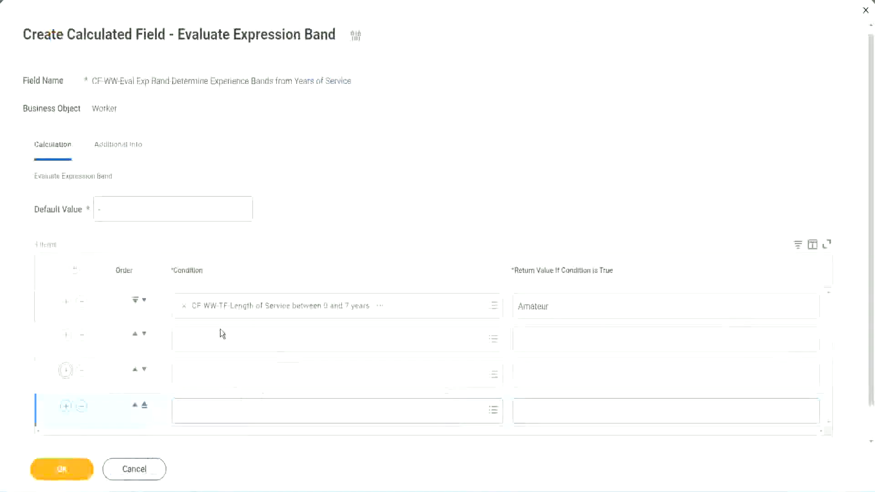
left_click(224, 337)
key("ctrl+v")
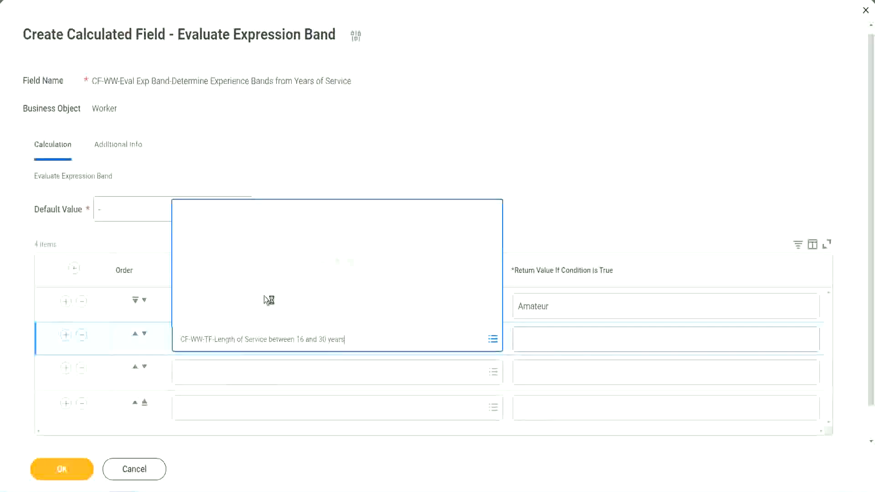
left_click(144, 333)
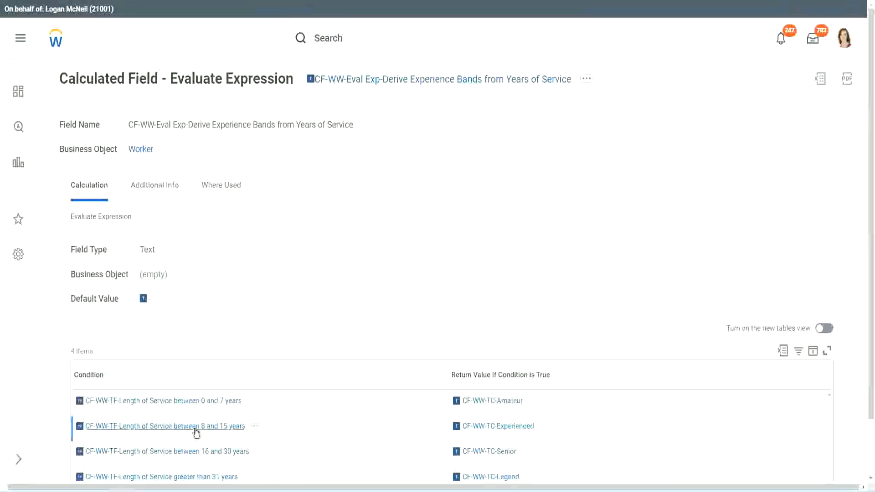
Step: Copy CF-WW-TF-Length of Service between 8 and 15 years from the existing field into the empty second row's condition
right_click(196, 432)
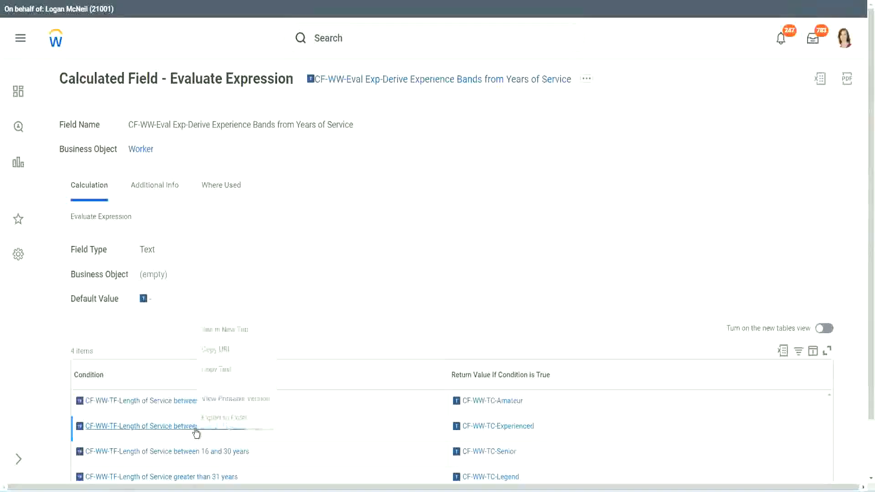
left_click(227, 369)
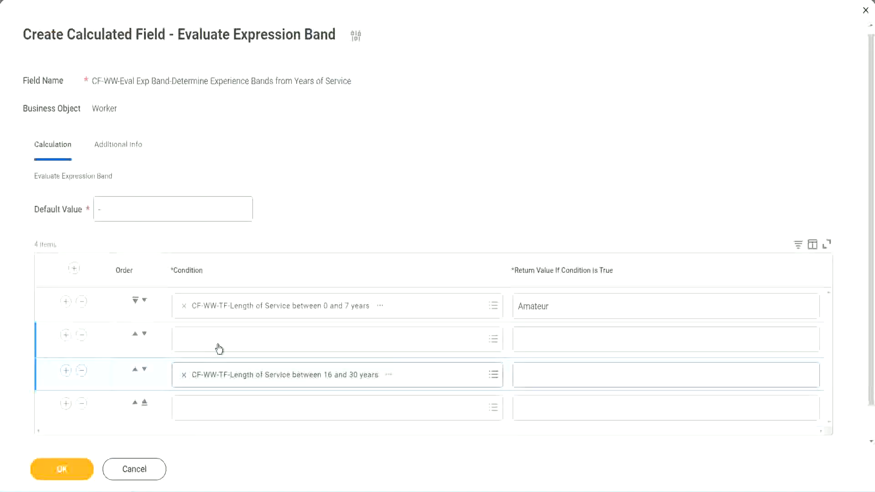
left_click(219, 349)
key("ctrl+v")
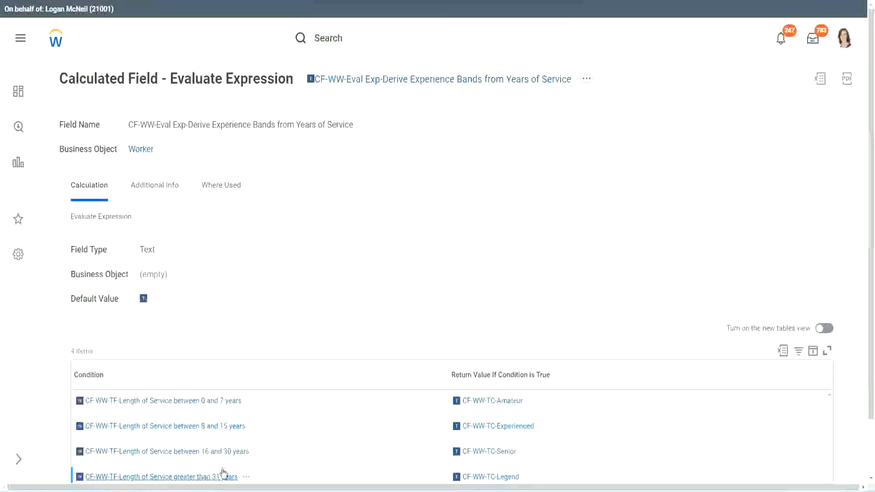
Step: Copy CF-WW-TF-Length of Service greater than 31 years from the existing field into the fourth row's condition
right_click(223, 474)
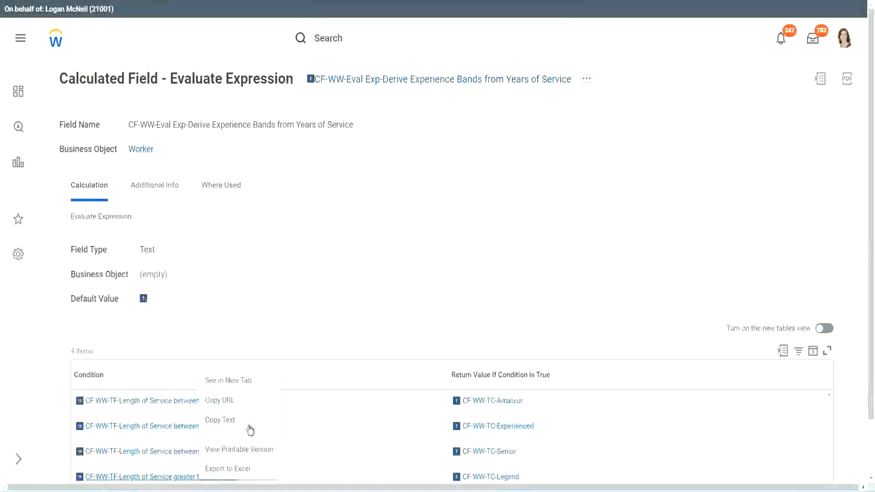
left_click(250, 420)
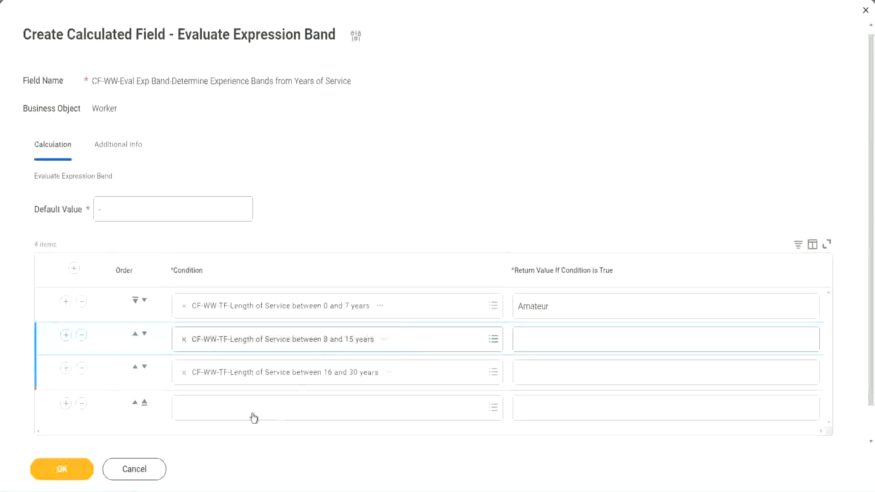
left_click(252, 410)
key("ctrl+v")
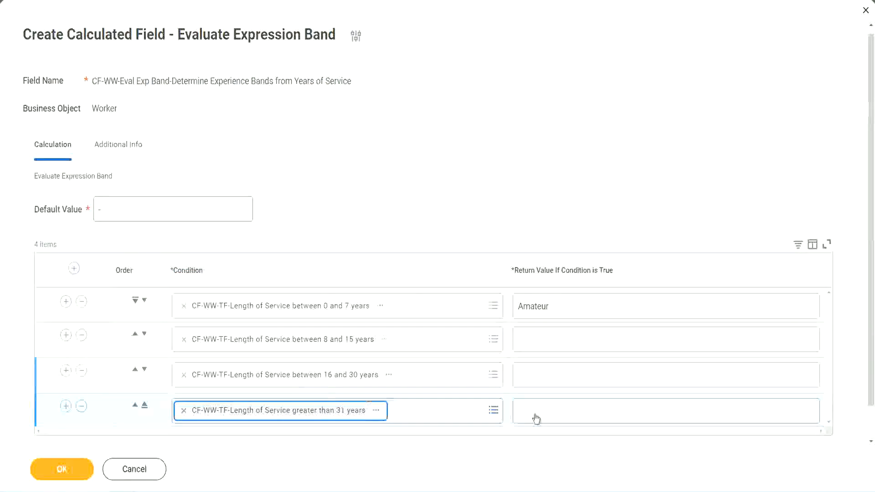
Step: Enter return values Legend for greater than 31 years, Senior for 16 to 30 and Experienced for 8 to 15, and submit the calculated field
left_click(573, 410)
type("Le")
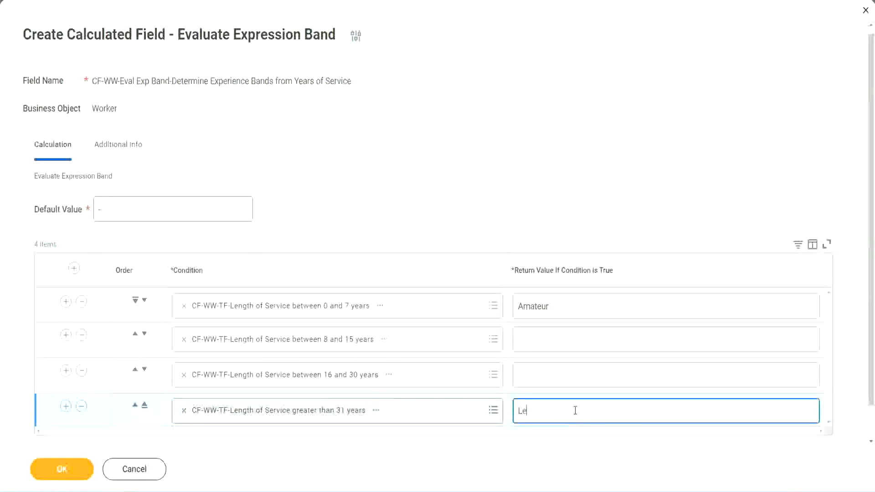
type("gend")
left_click(538, 375)
type("Senior")
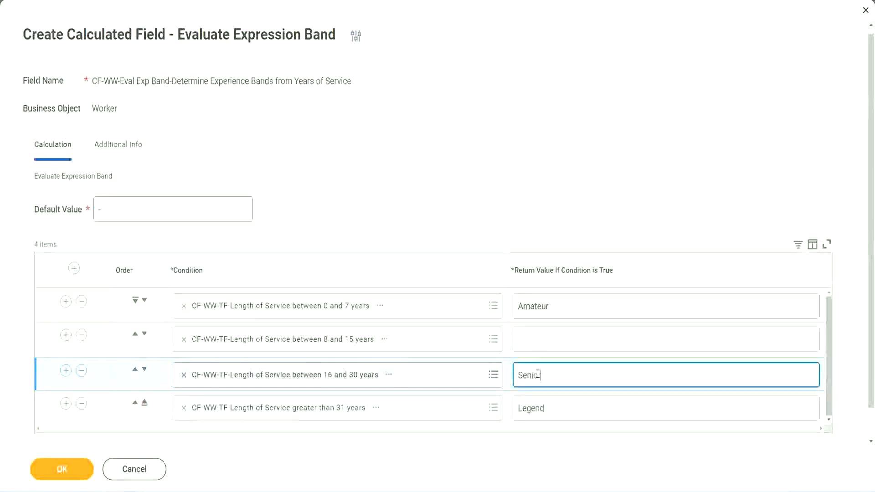
left_click(551, 340)
type("Ex")
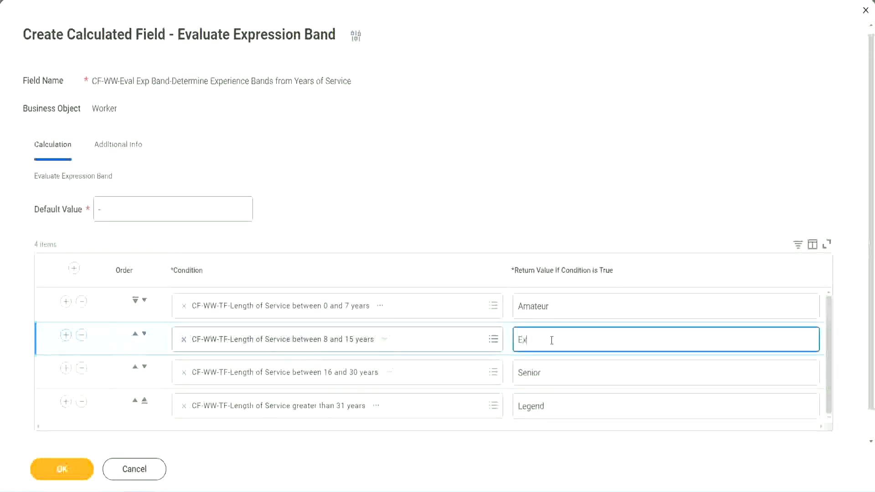
type("perienced")
left_click(62, 469)
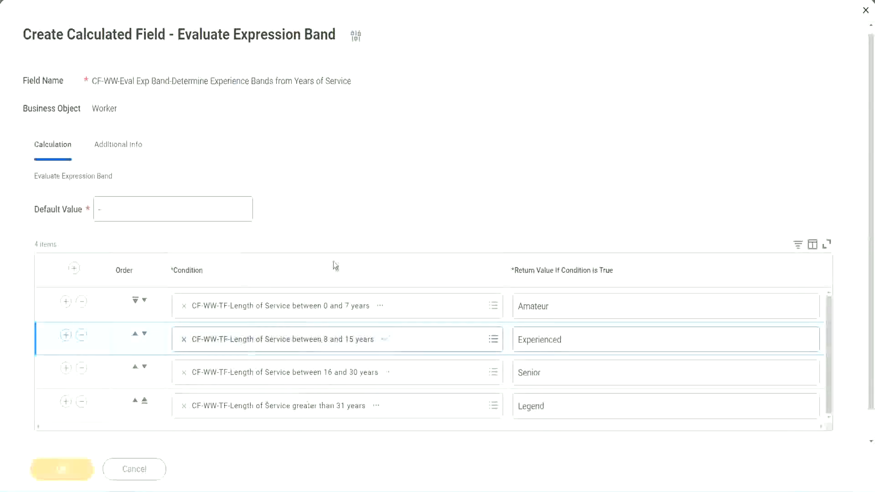
Step: Review the four length-of-service conditions and their return values in the saved calculated field
scroll(299, 278, "down", 3)
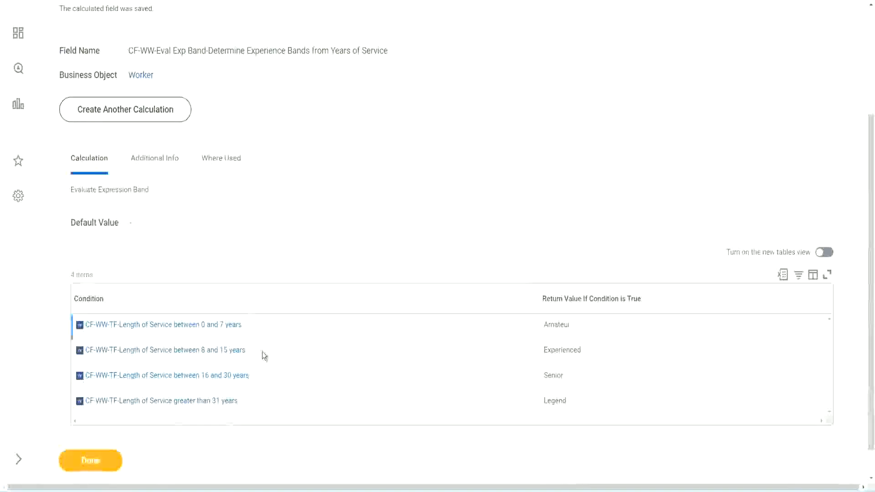
double_click(560, 323)
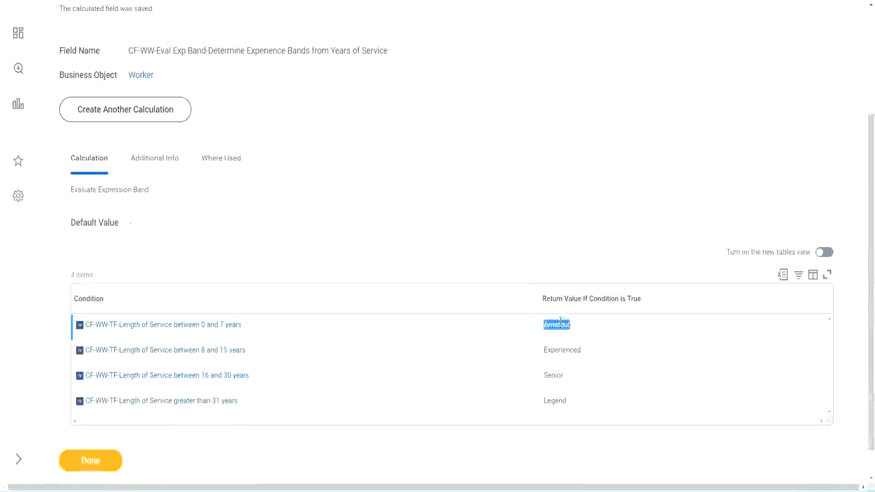
double_click(558, 349)
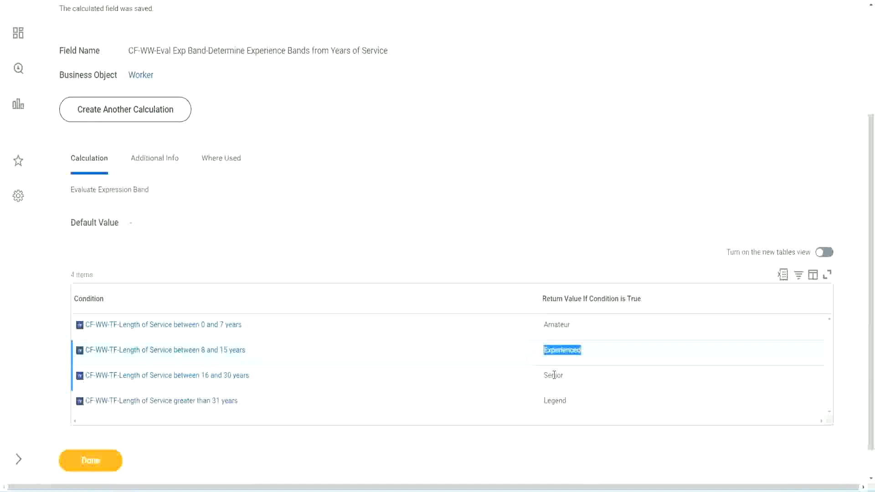
double_click(554, 375)
left_click(557, 398)
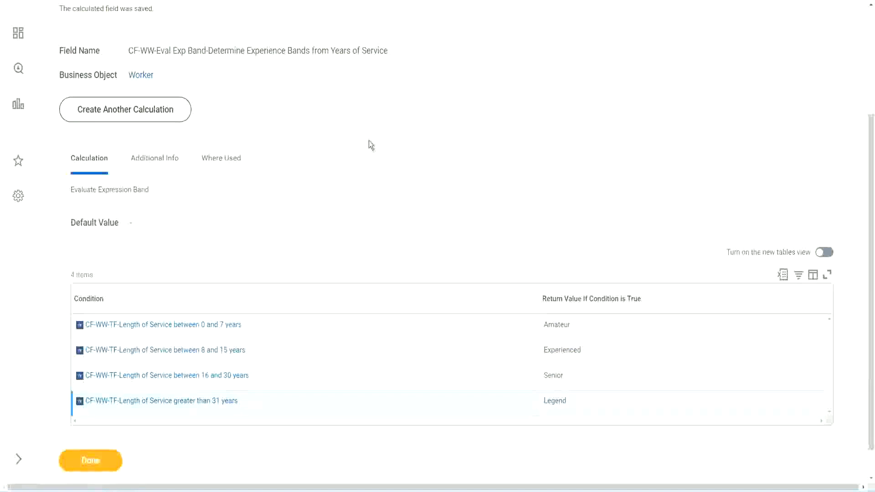
scroll(368, 140, "up", 3)
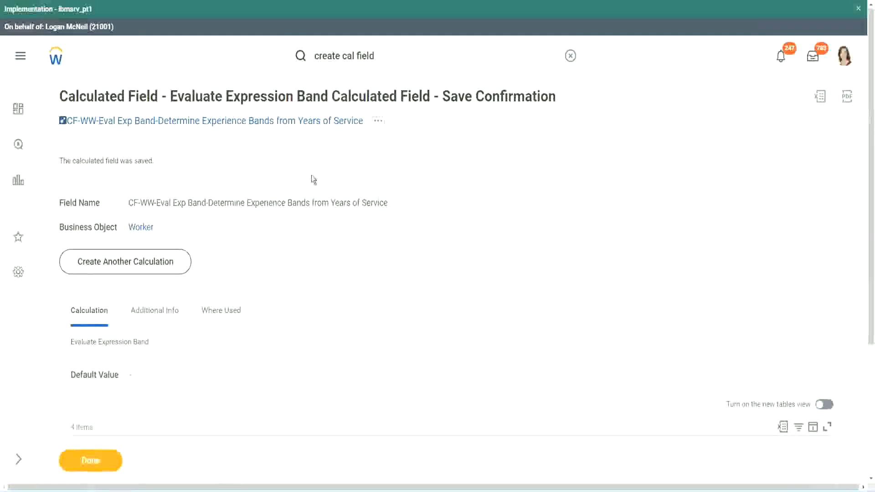
Step: Copy the saved calculated field's name as text and look over its default value and condition table
right_click(288, 121)
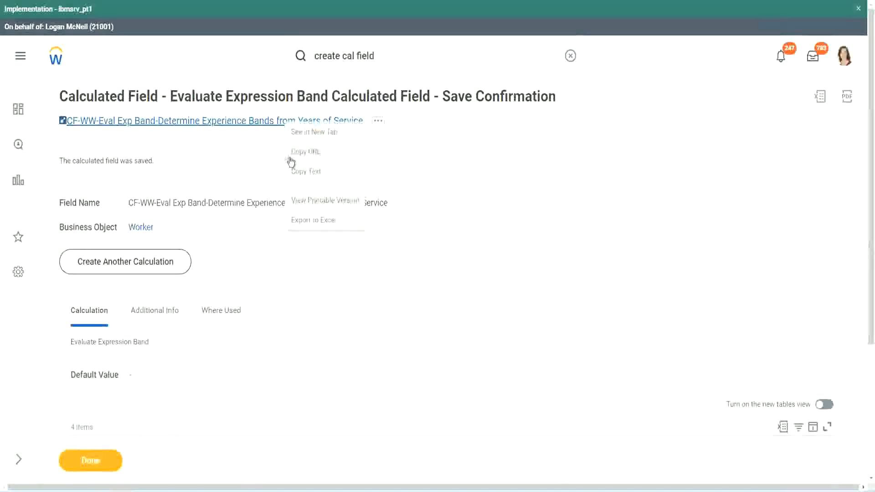
left_click(304, 172)
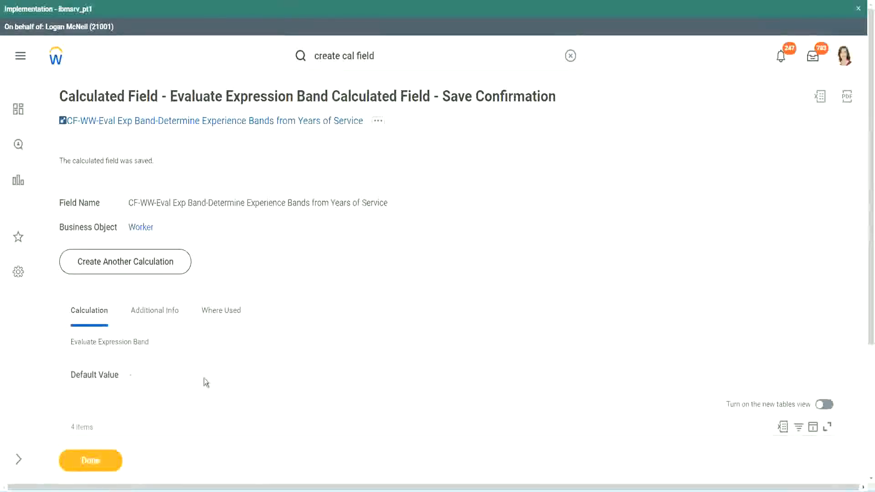
scroll(292, 356, "down", 3)
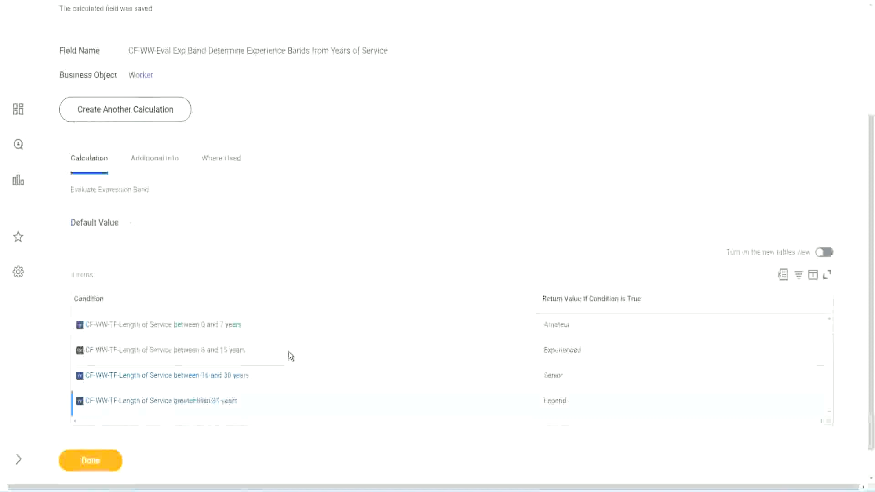
scroll(289, 356, "down", 1)
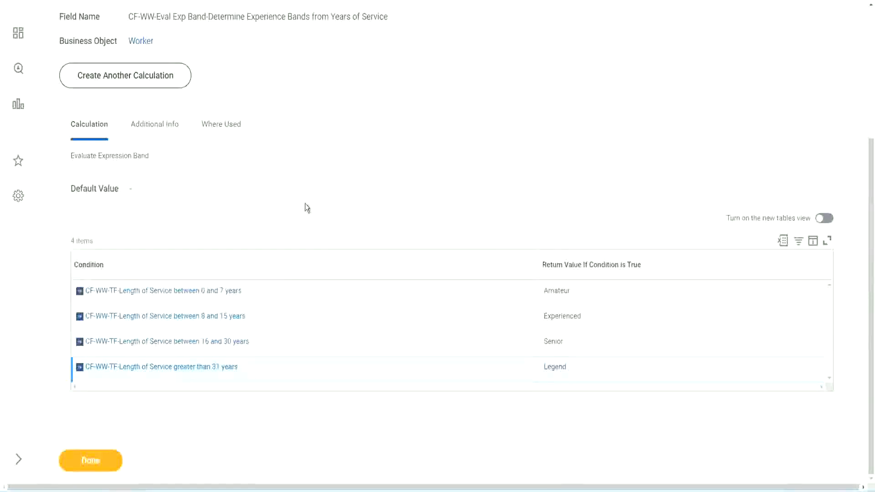
scroll(304, 204, "up", 2)
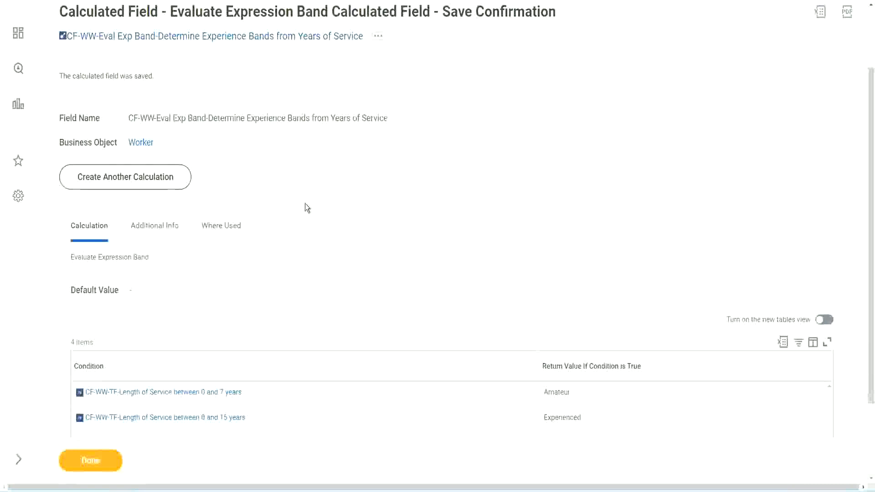
scroll(305, 203, "down", 2)
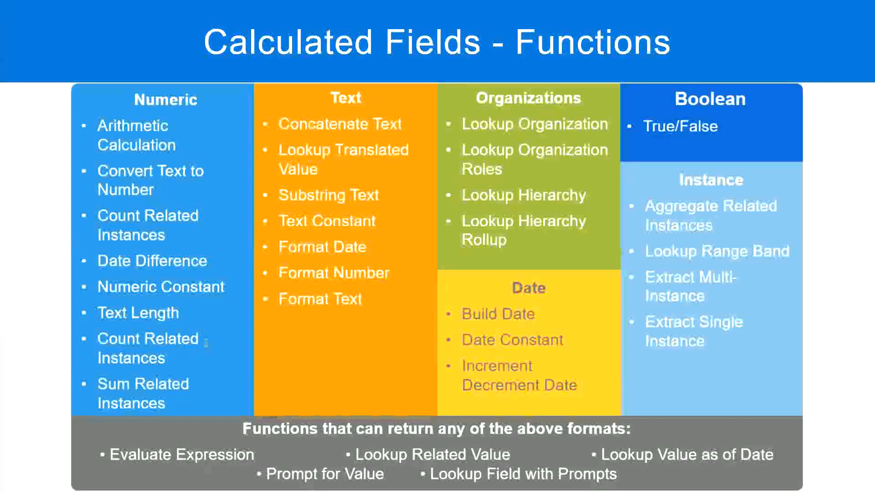
Step: Switch from the slides back to Workday and look over the saved Evaluate Expression Band field again
key("alt+Tab")
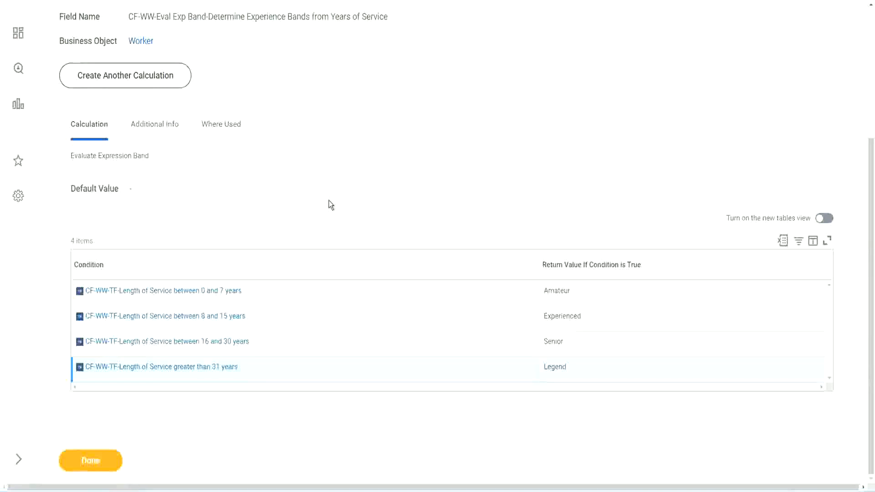
scroll(331, 205, "up", 1)
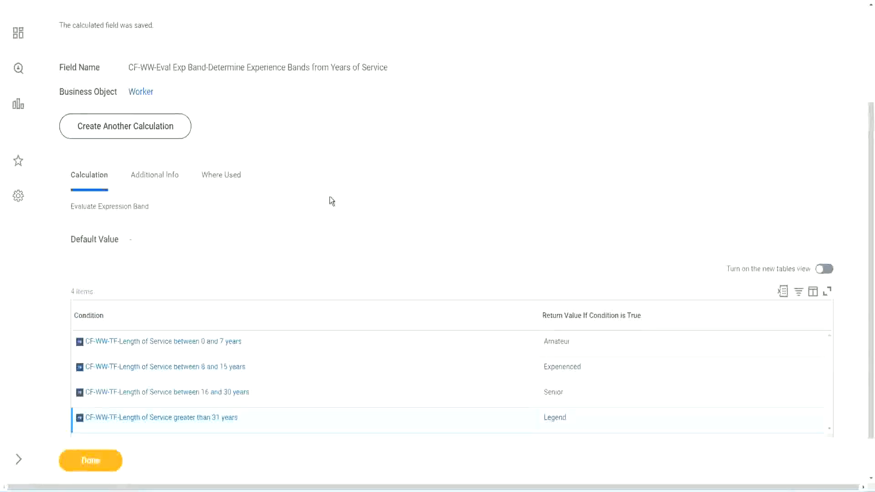
scroll(330, 197, "up", 3)
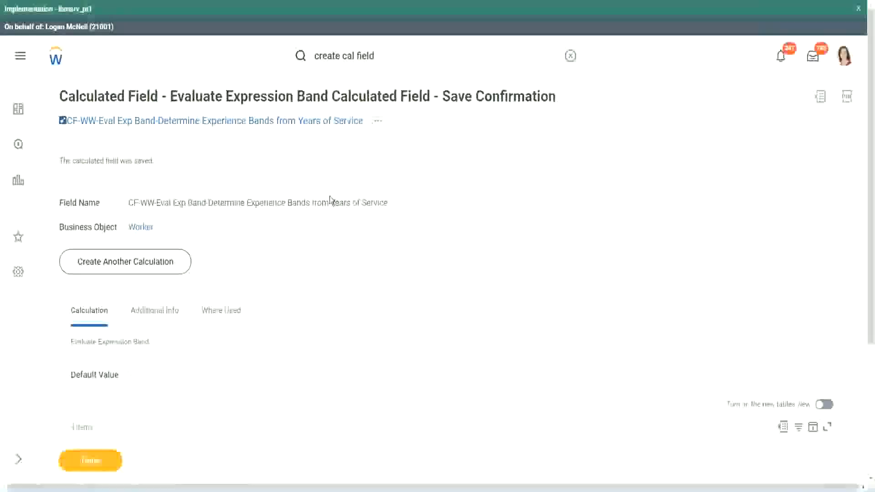
scroll(329, 201, "down", 4)
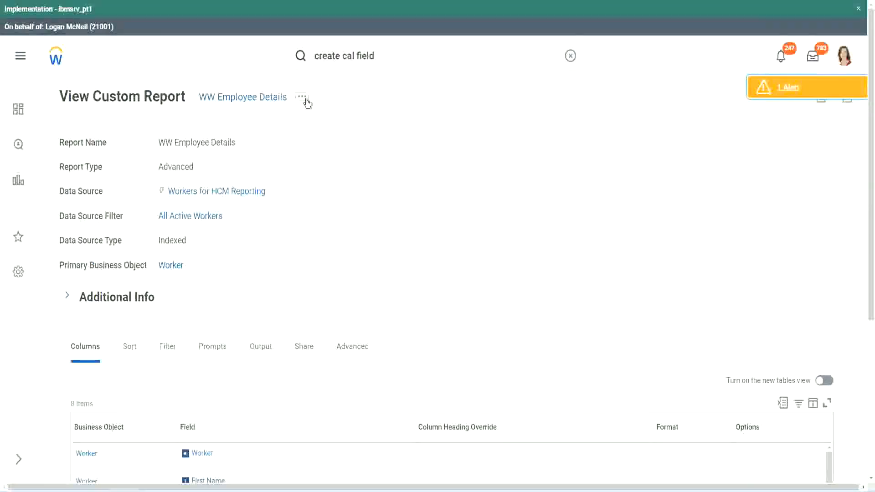
Step: Open the WW Employee Details custom report for editing
left_click(304, 97)
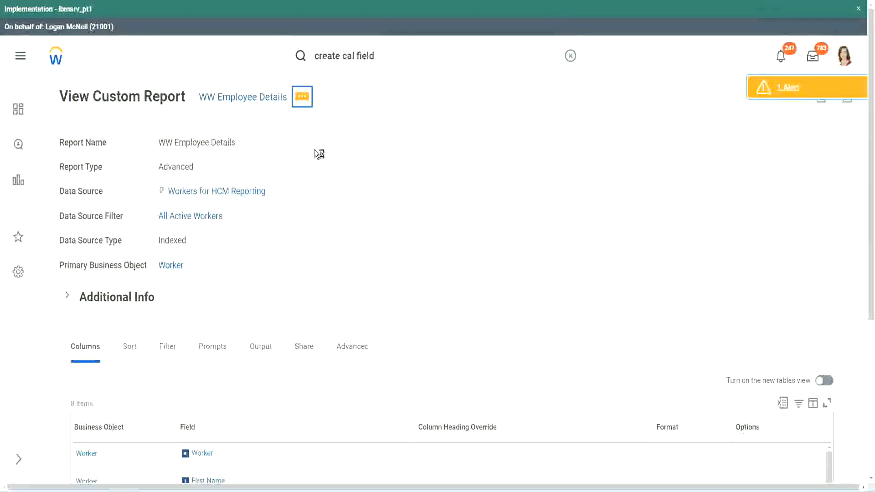
mouse_move(354, 149)
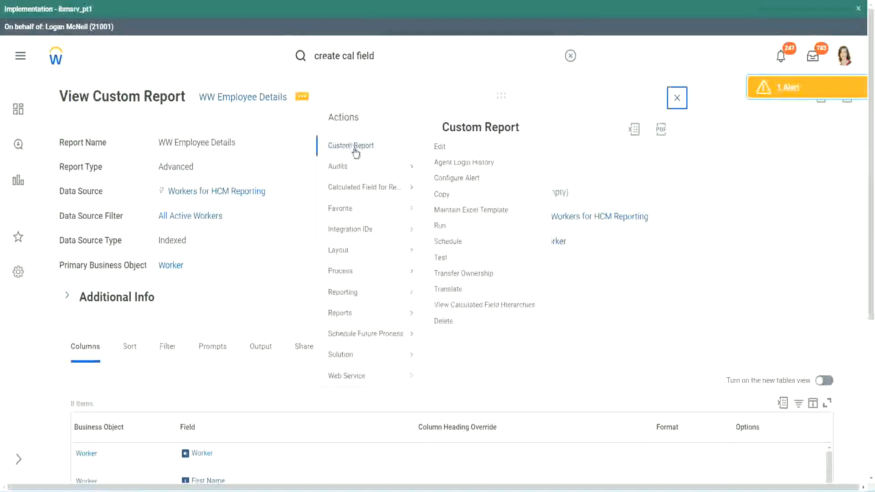
left_click(446, 150)
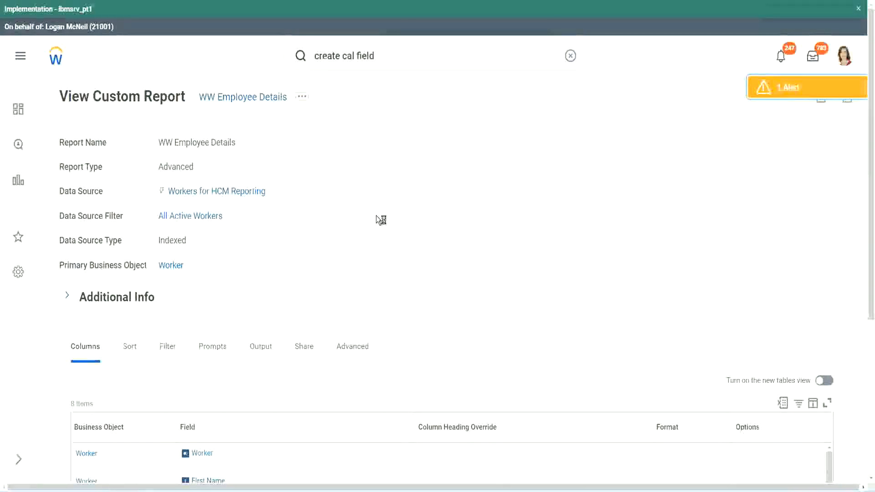
scroll(376, 215, "down", 1)
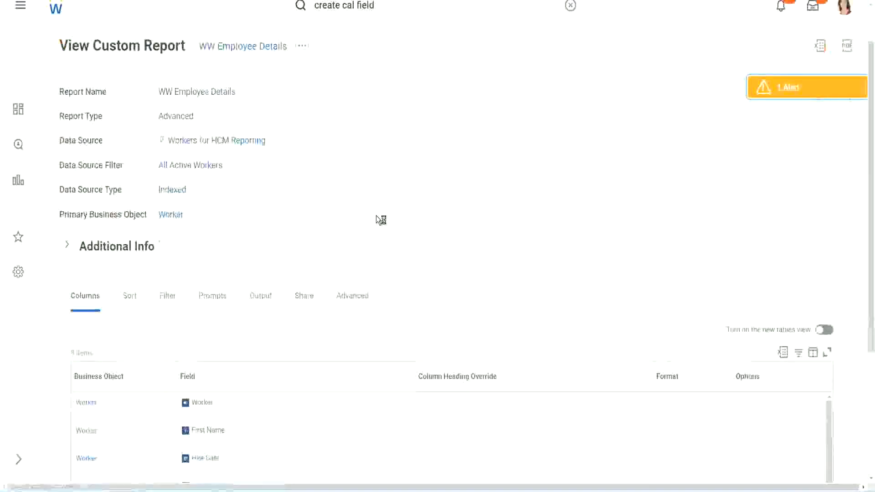
scroll(376, 215, "down", 4)
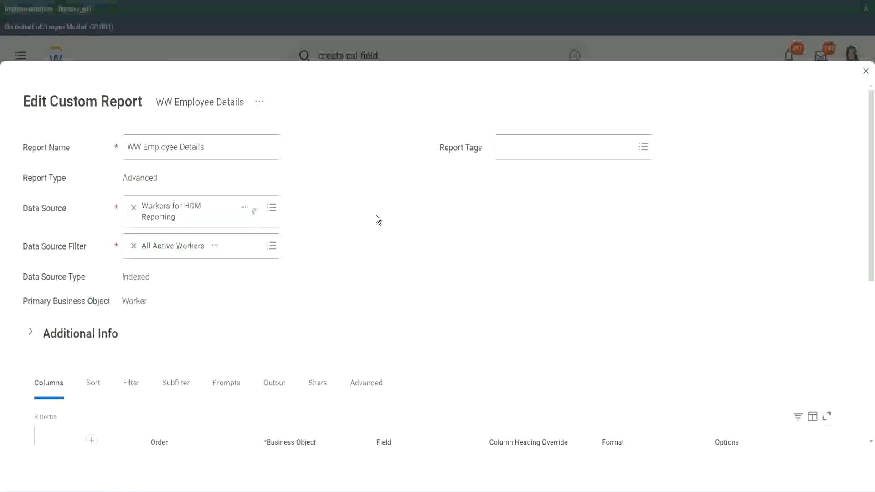
Step: Add a Worker row after the last report column and copy CF-WW-Eval Exp-Derive Experience Bands from Years of Service into its field search
scroll(319, 381, "down", 8)
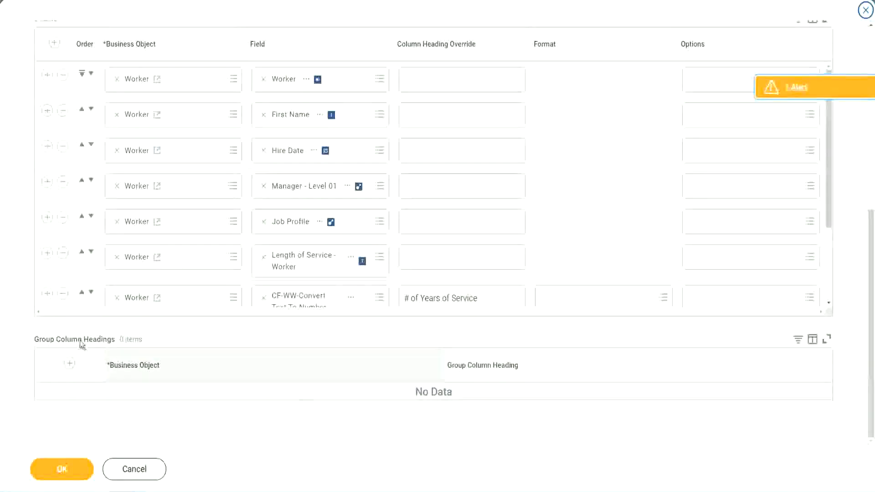
scroll(183, 223, "down", 3)
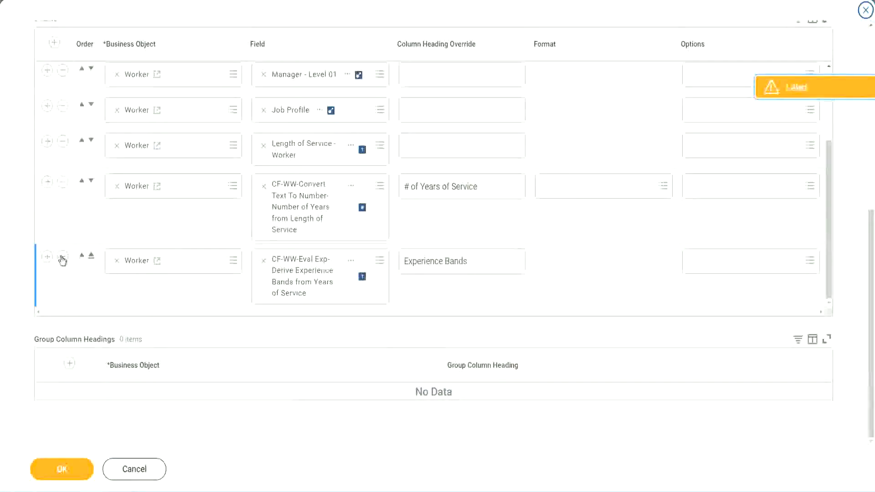
left_click(47, 255)
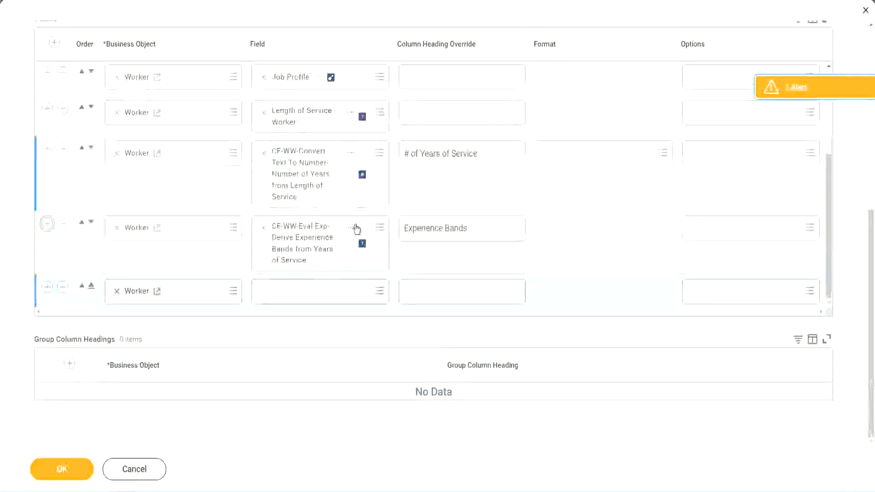
right_click(304, 245)
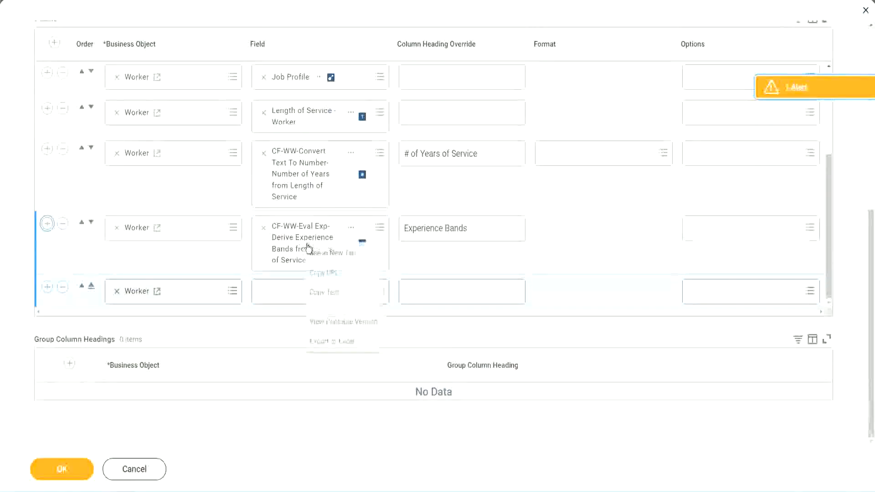
left_click(328, 293)
left_click(275, 297)
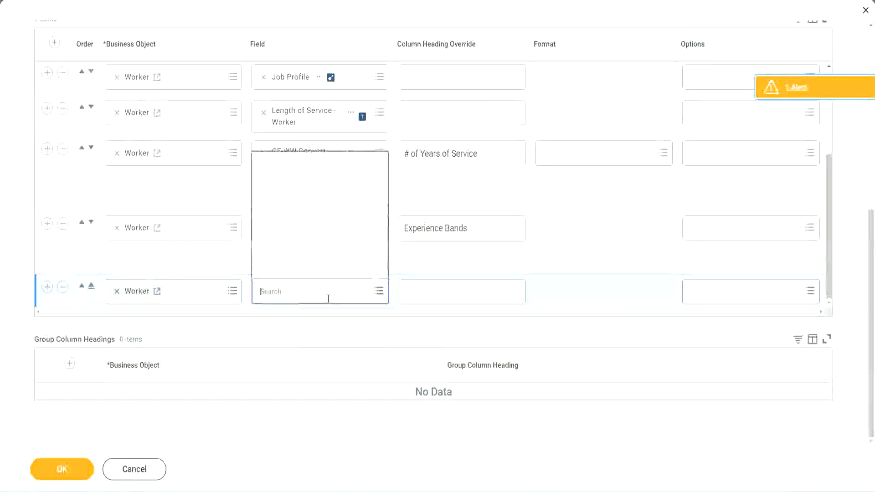
key("ctrl+v")
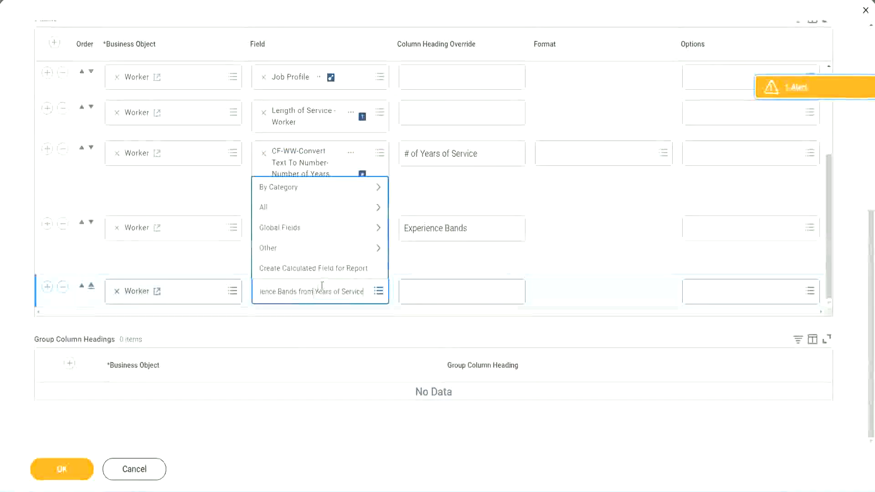
Step: Edit the search text to CF-WW-Eval Exp Band and select CF-WW-Eval Exp Band-Determine Experience Bands from Years of Service as the new column's field
key("ctrl+a")
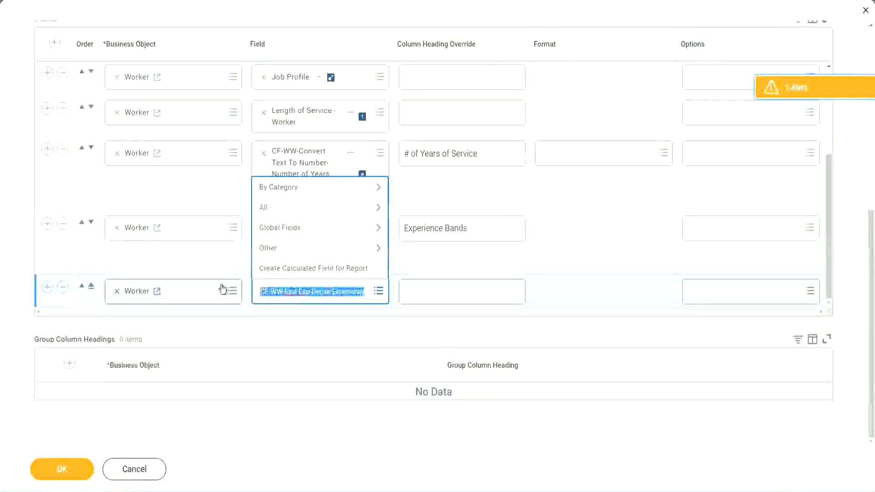
left_click(327, 299)
key("BackSpace")
type("Band")
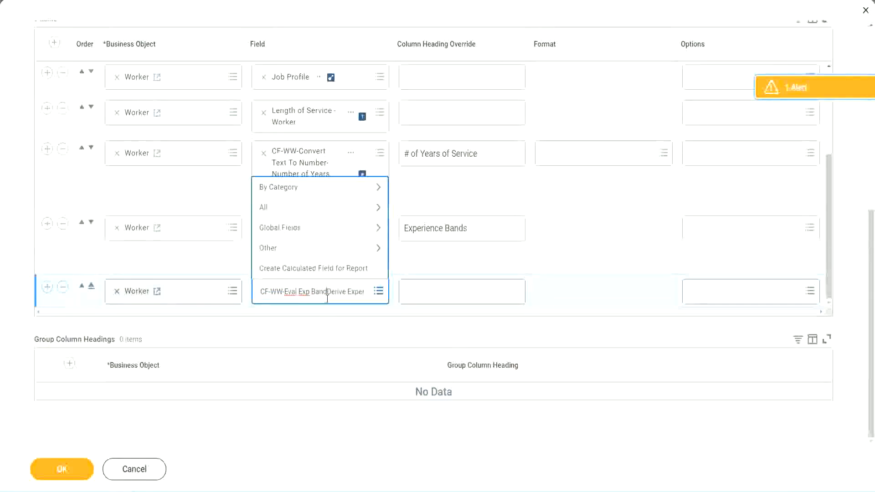
key("Delete")
key("Delete")
key("Delete")
key("Delete")
key("Delete")
key("Delete")
key("Delete")
key("Delete")
key("Delete")
key("Delete")
key("Delete")
key("Delete")
key("Delete")
key("Delete")
key("Delete")
key("Delete")
key("Delete")
key("Delete")
key("Delete")
key("Delete")
key("Return")
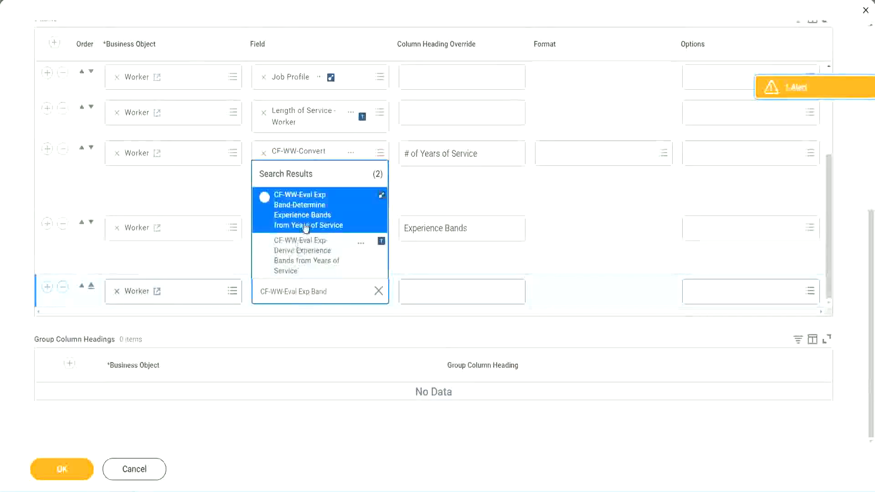
left_click(320, 216)
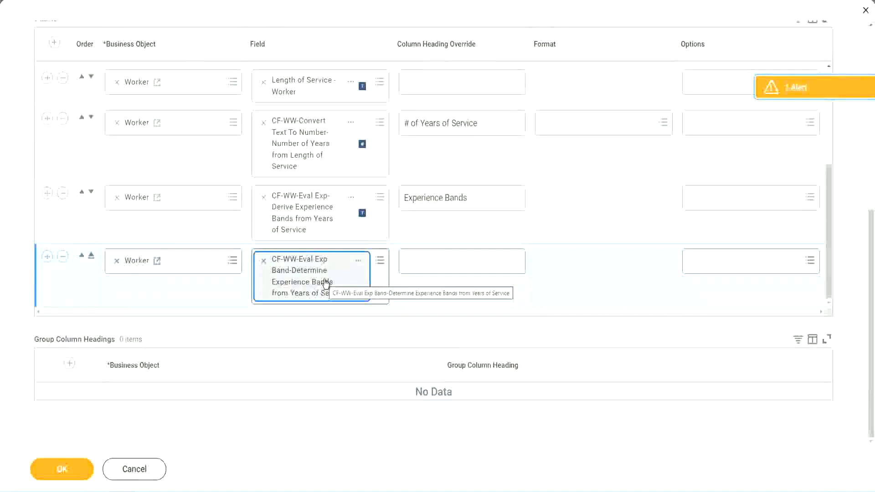
Step: Set the new column's heading override to Experience Bands (Eval Exp Bands) and save the report
left_click(482, 199)
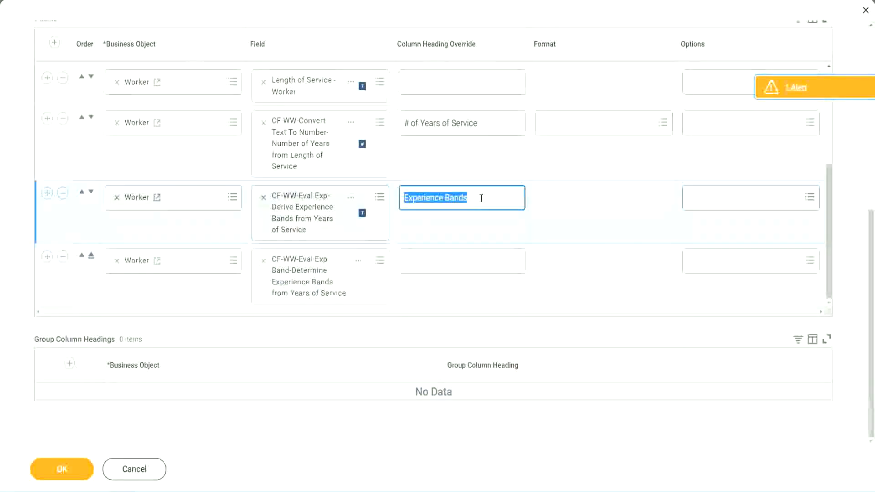
left_click(425, 260)
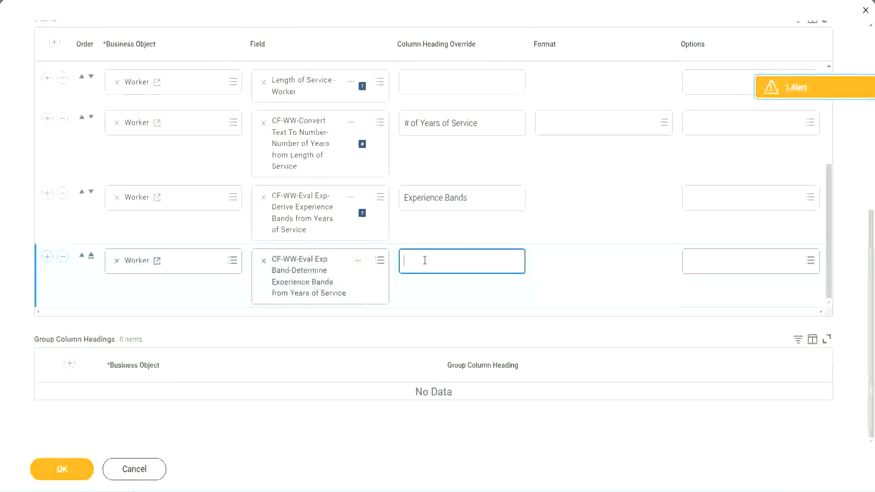
type("Experience Bands")
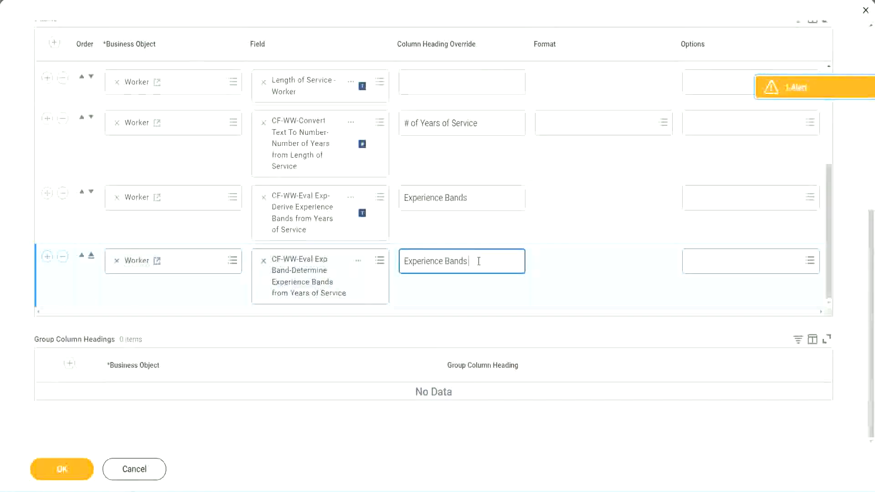
type(" (Eval E")
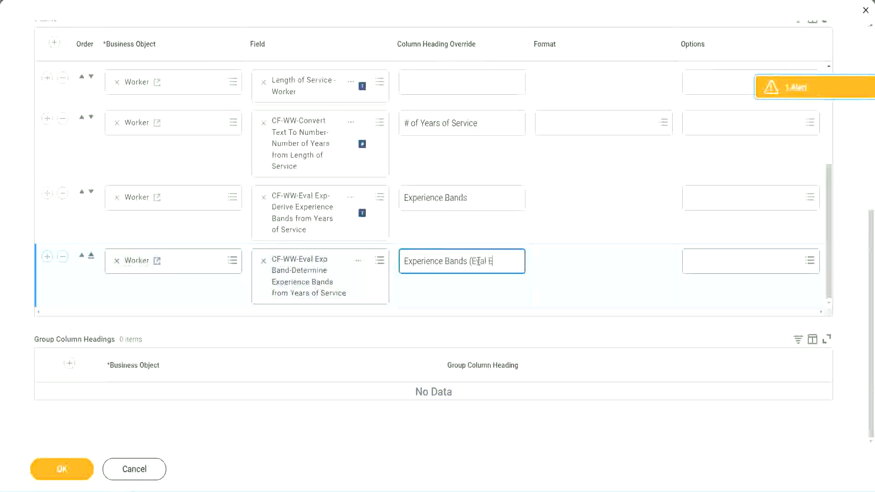
type("xp Bands)")
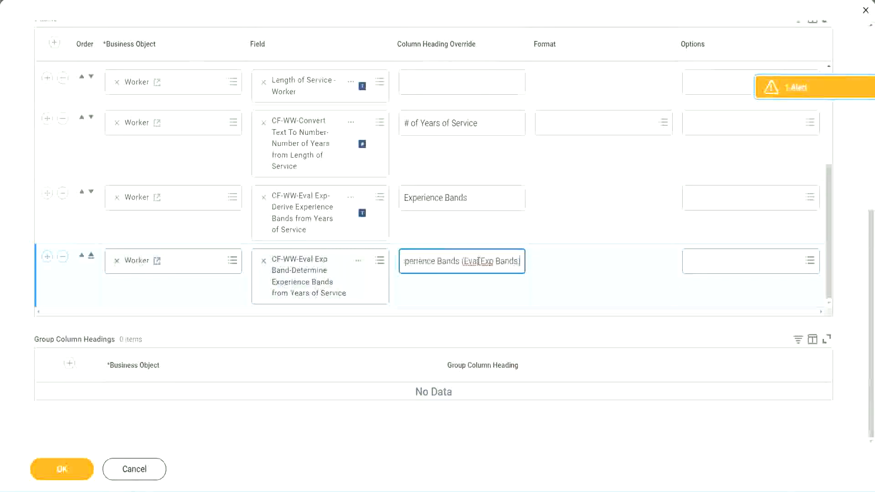
double_click(486, 261)
left_click(504, 259)
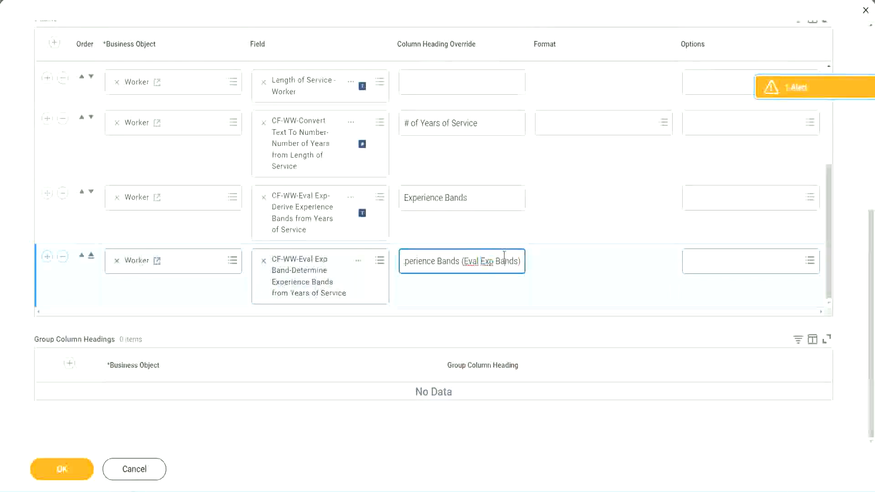
left_click(67, 472)
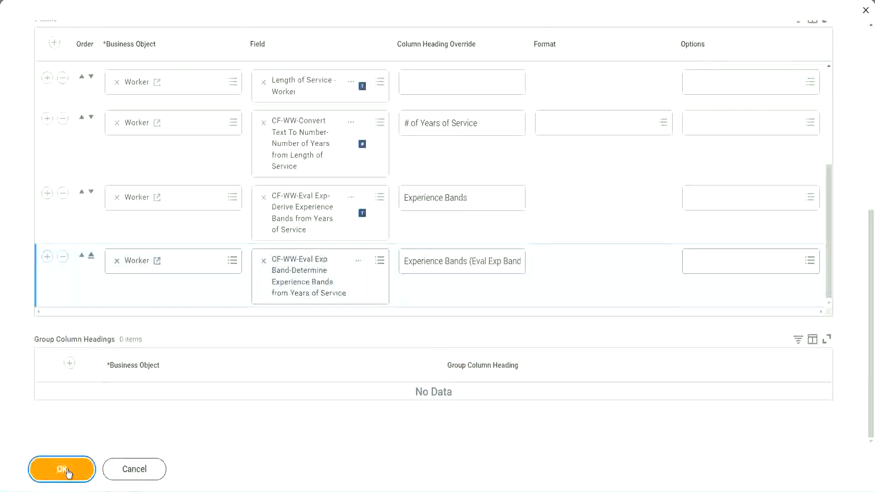